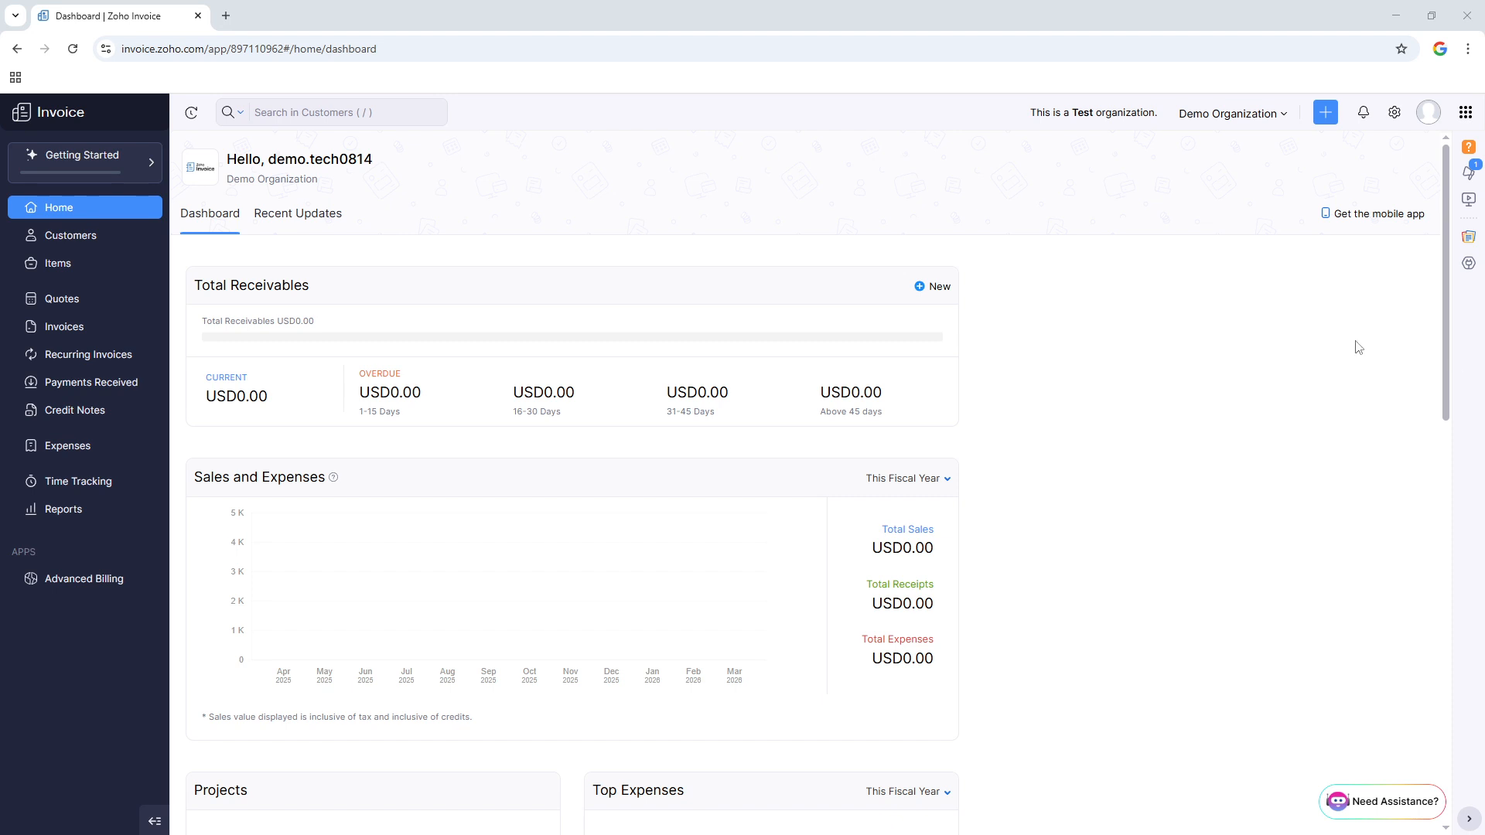
Step: Open the invoice preferences in the organization settings and enable the Invoice QR Code
click(1396, 114)
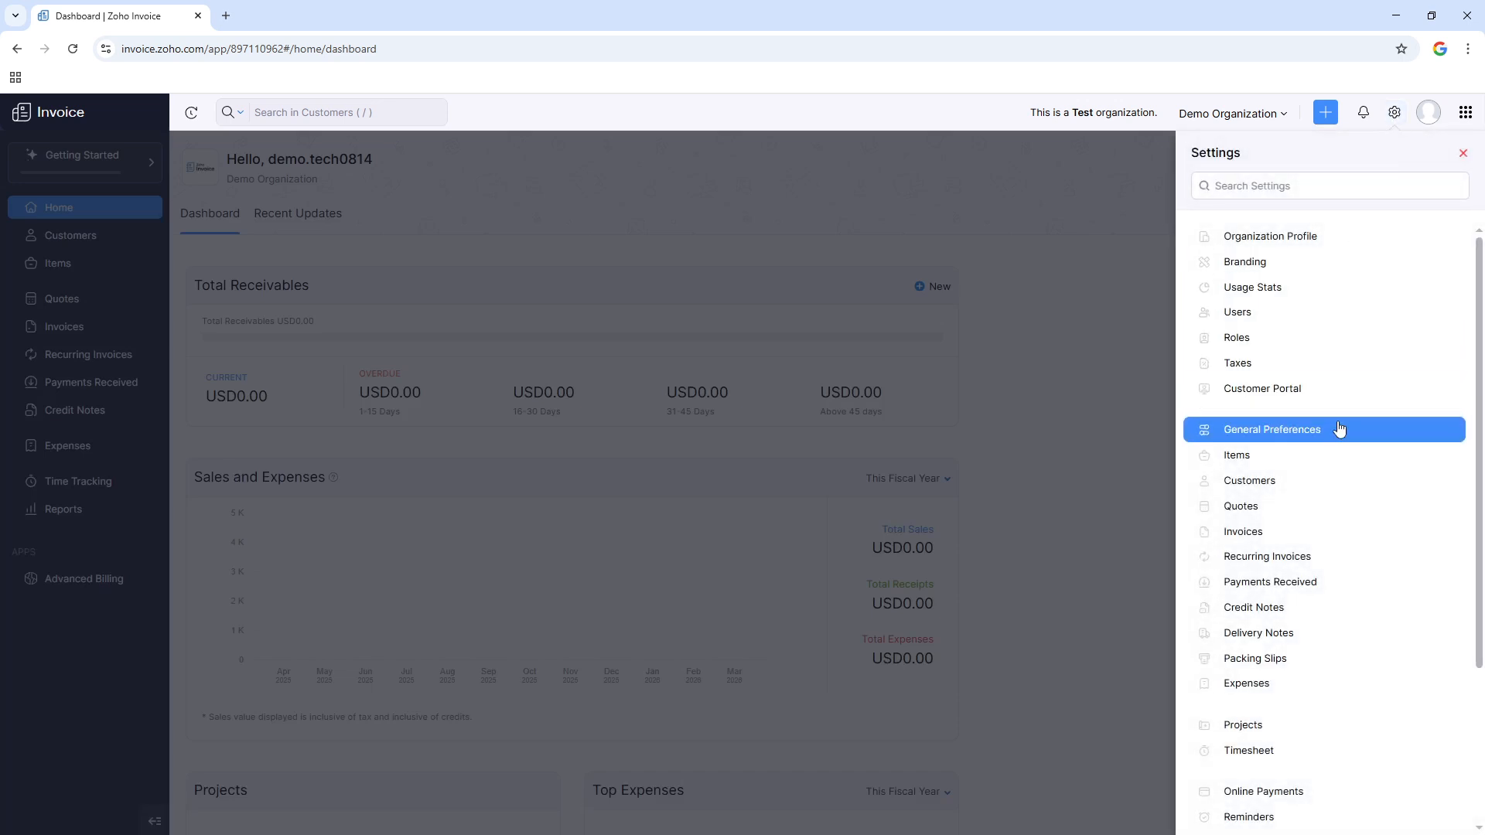
scroll(1339, 425, down, 1)
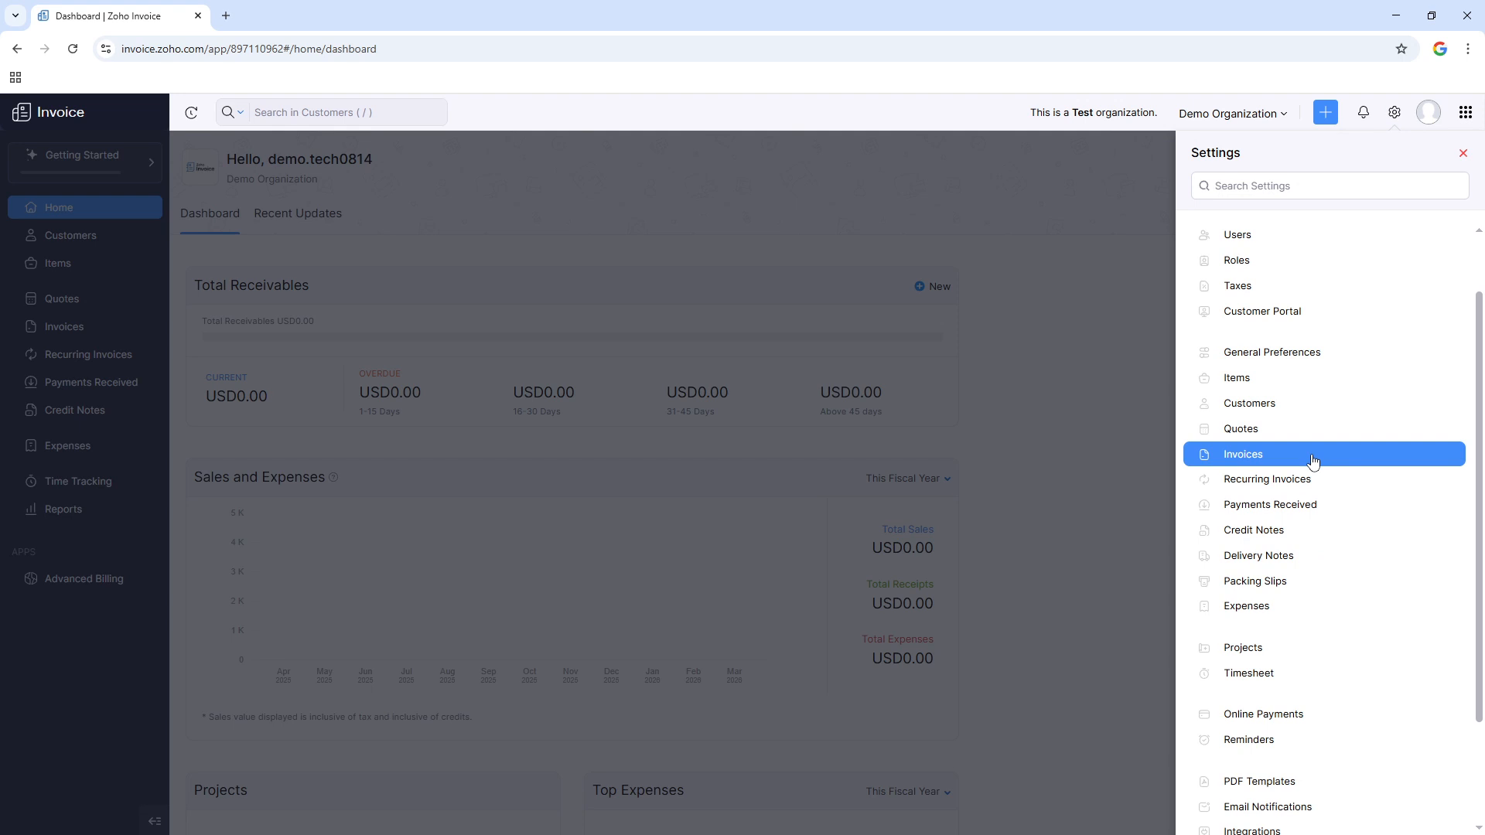
click(1313, 461)
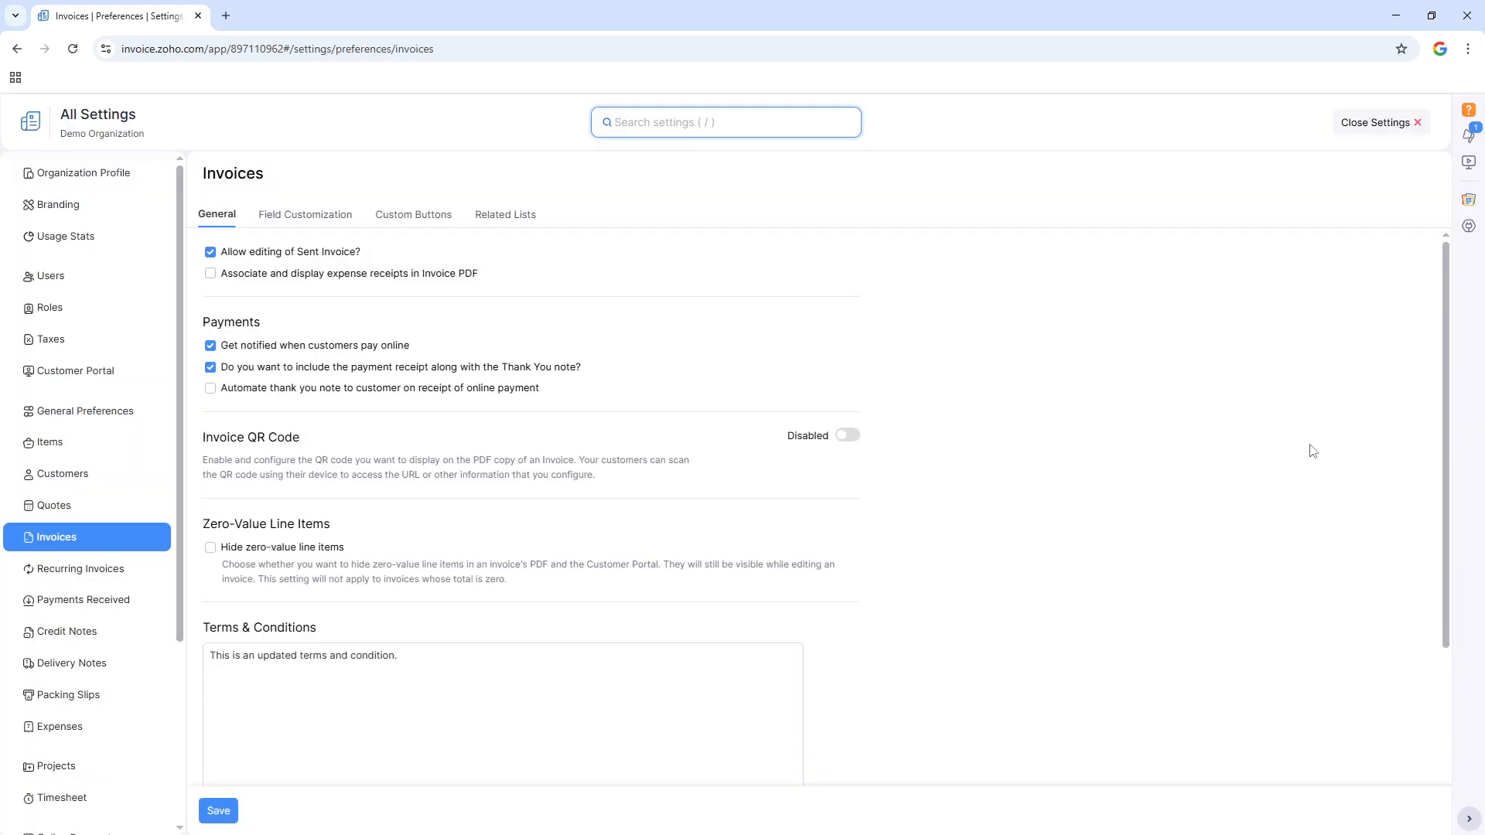
click(1246, 438)
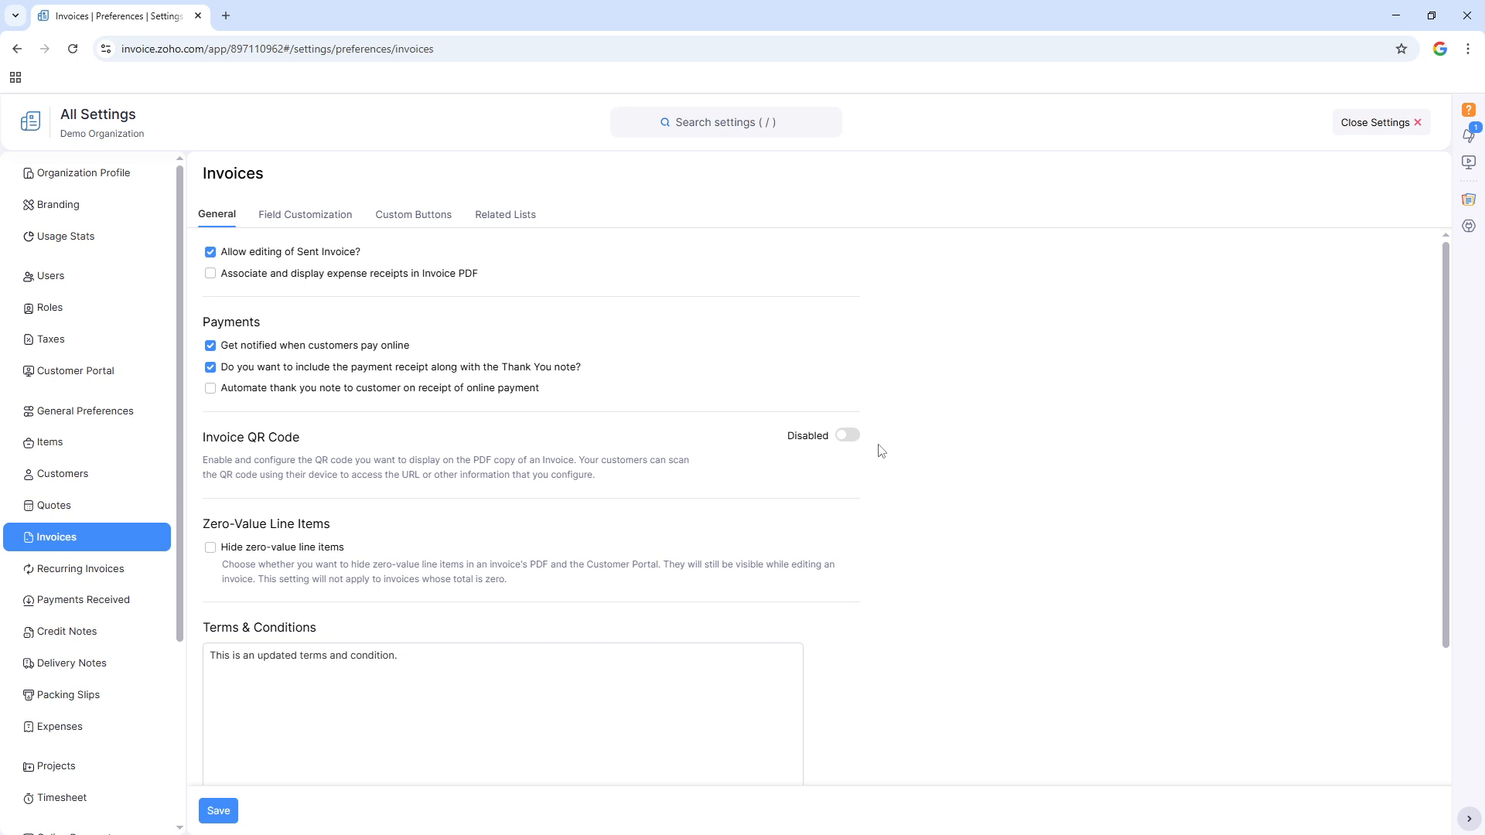
click(849, 436)
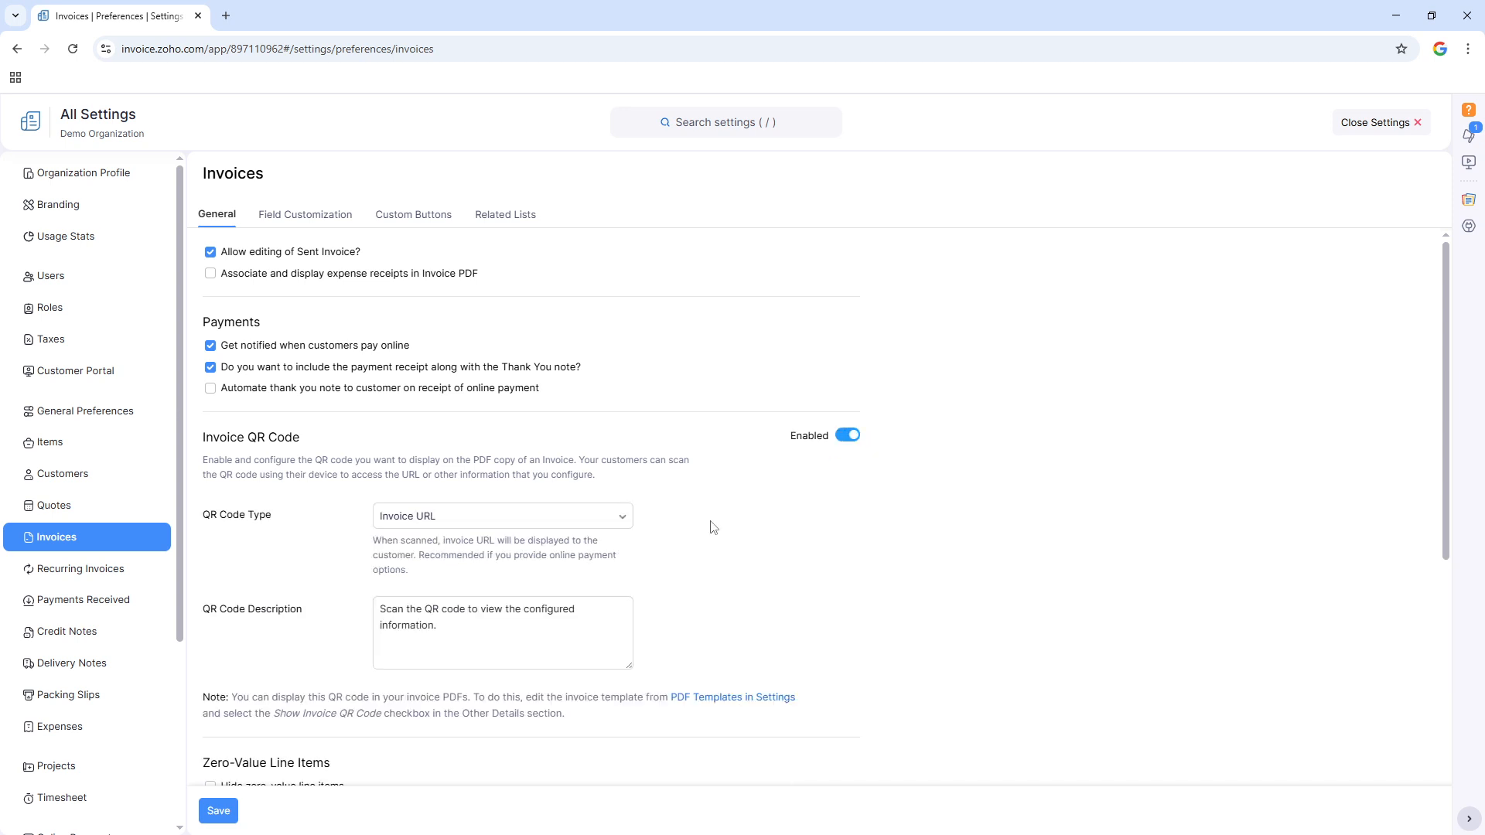
Step: Replace the QR code description with "Scan to pay via UPI"
click(469, 631)
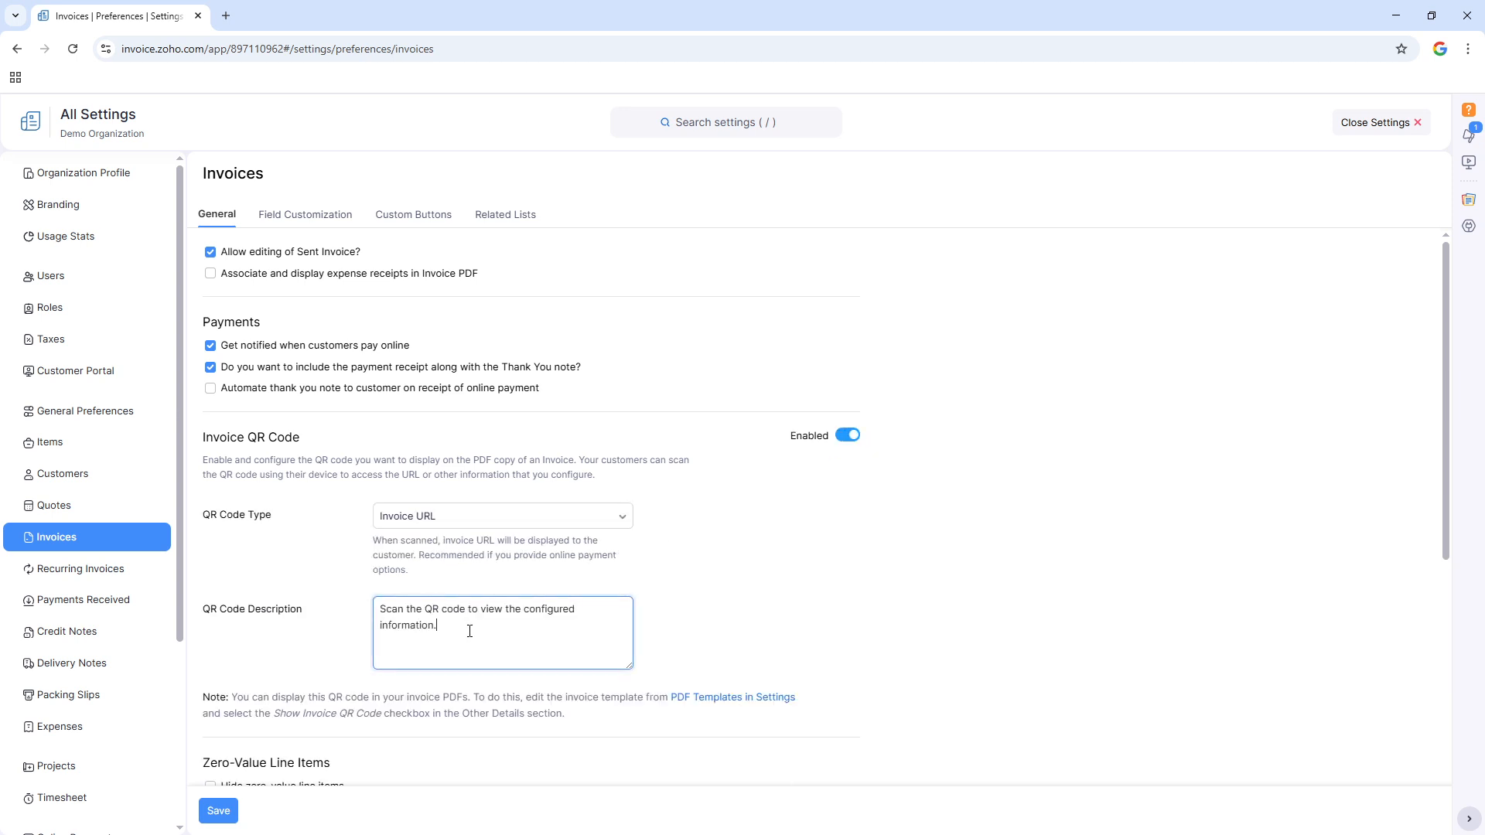
click(549, 521)
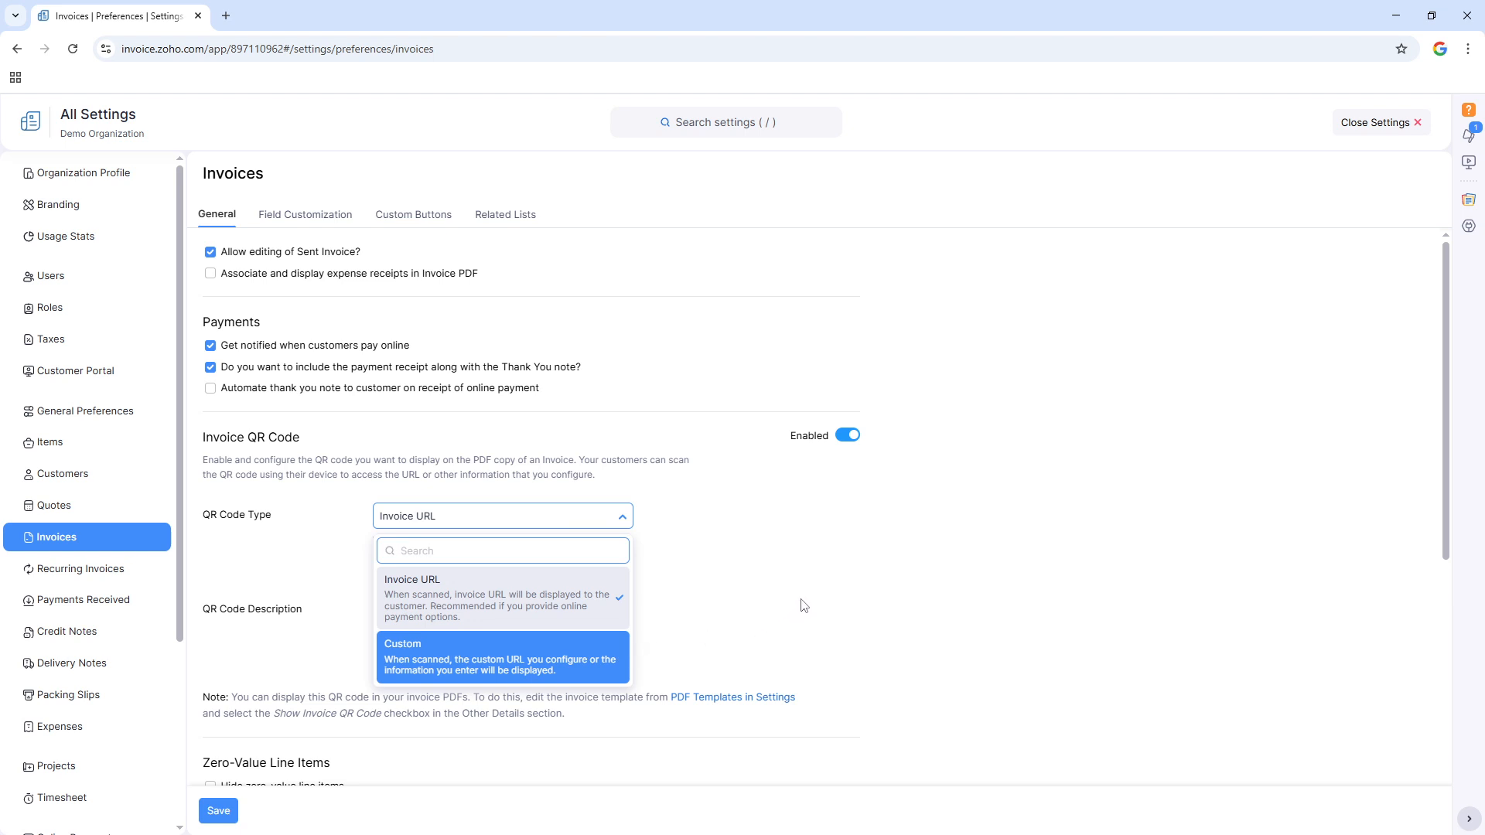
click(619, 611)
click(562, 623)
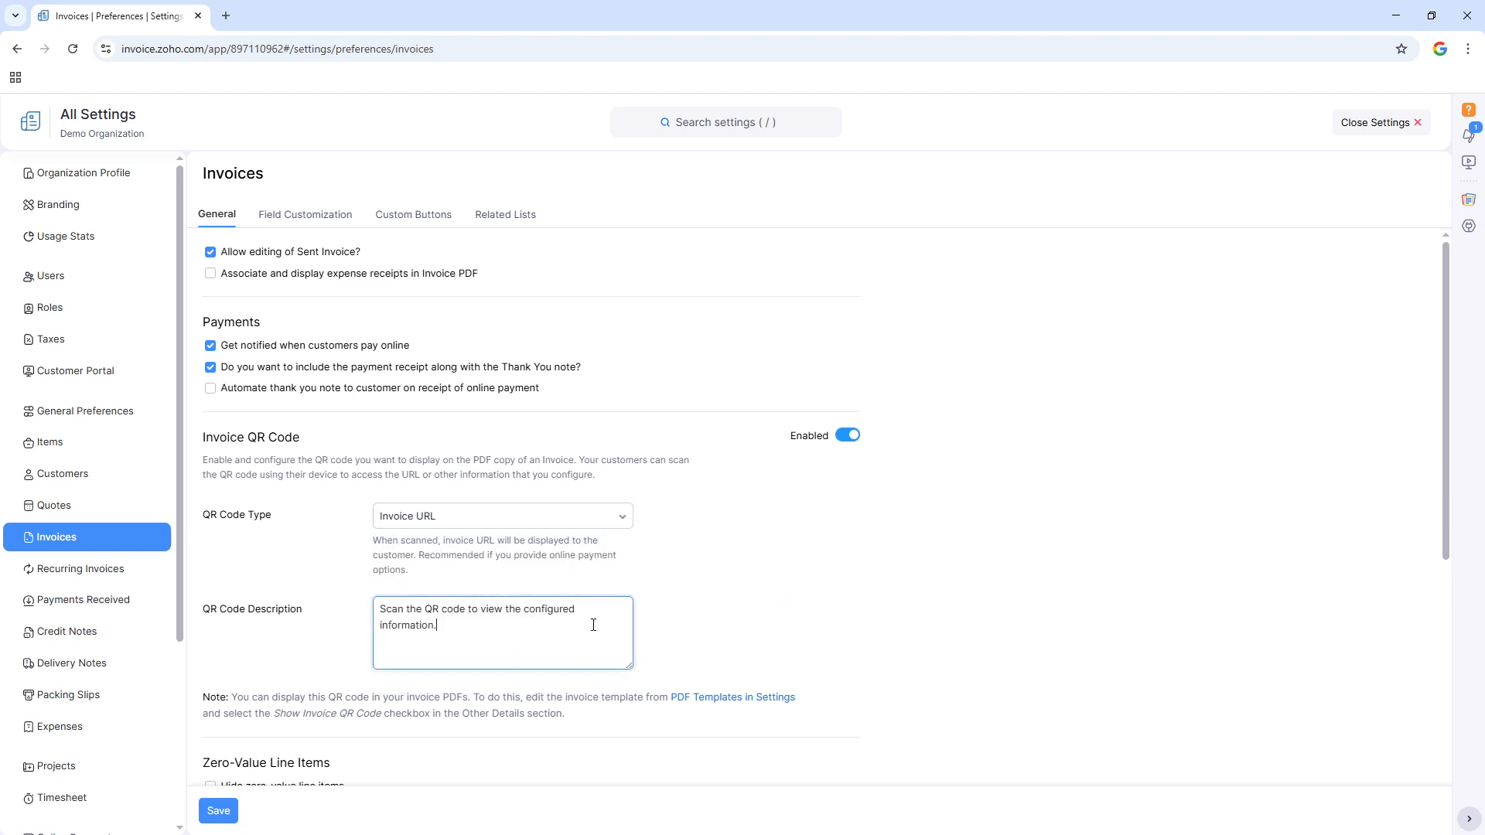
key(ctrl+a)
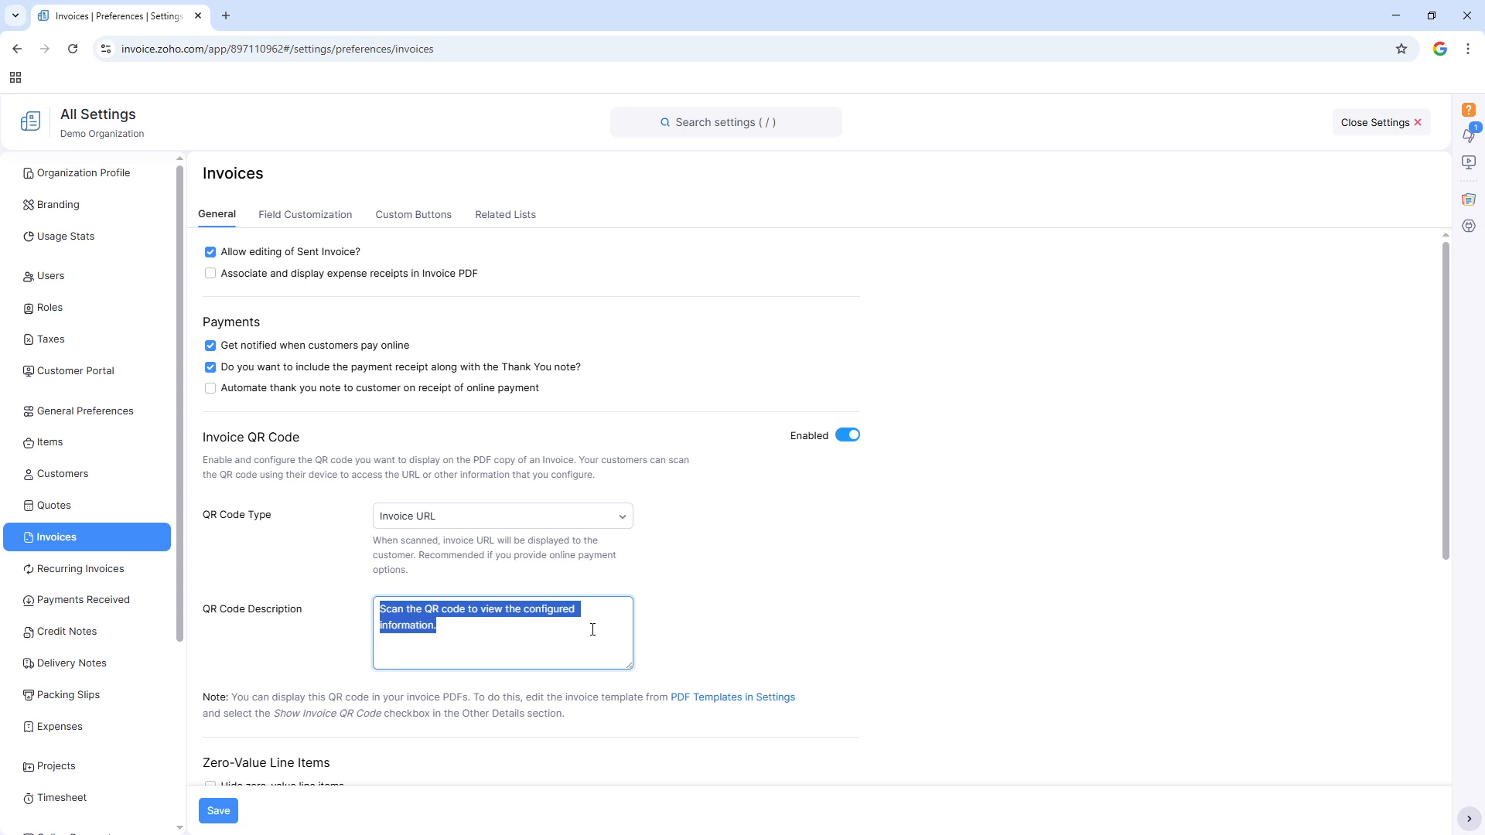
text(Scan to pay via UPI)
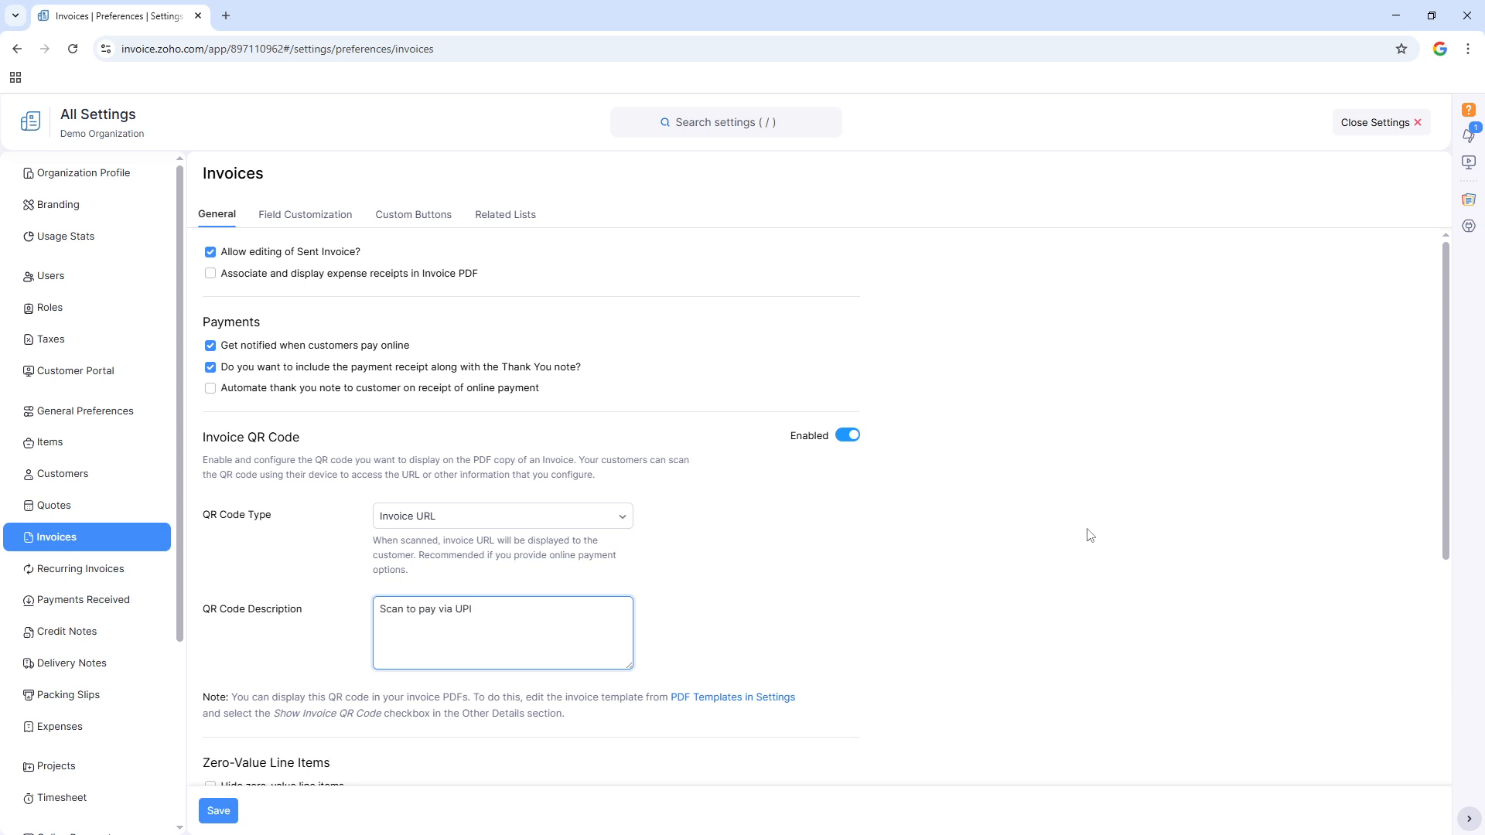
click(1127, 529)
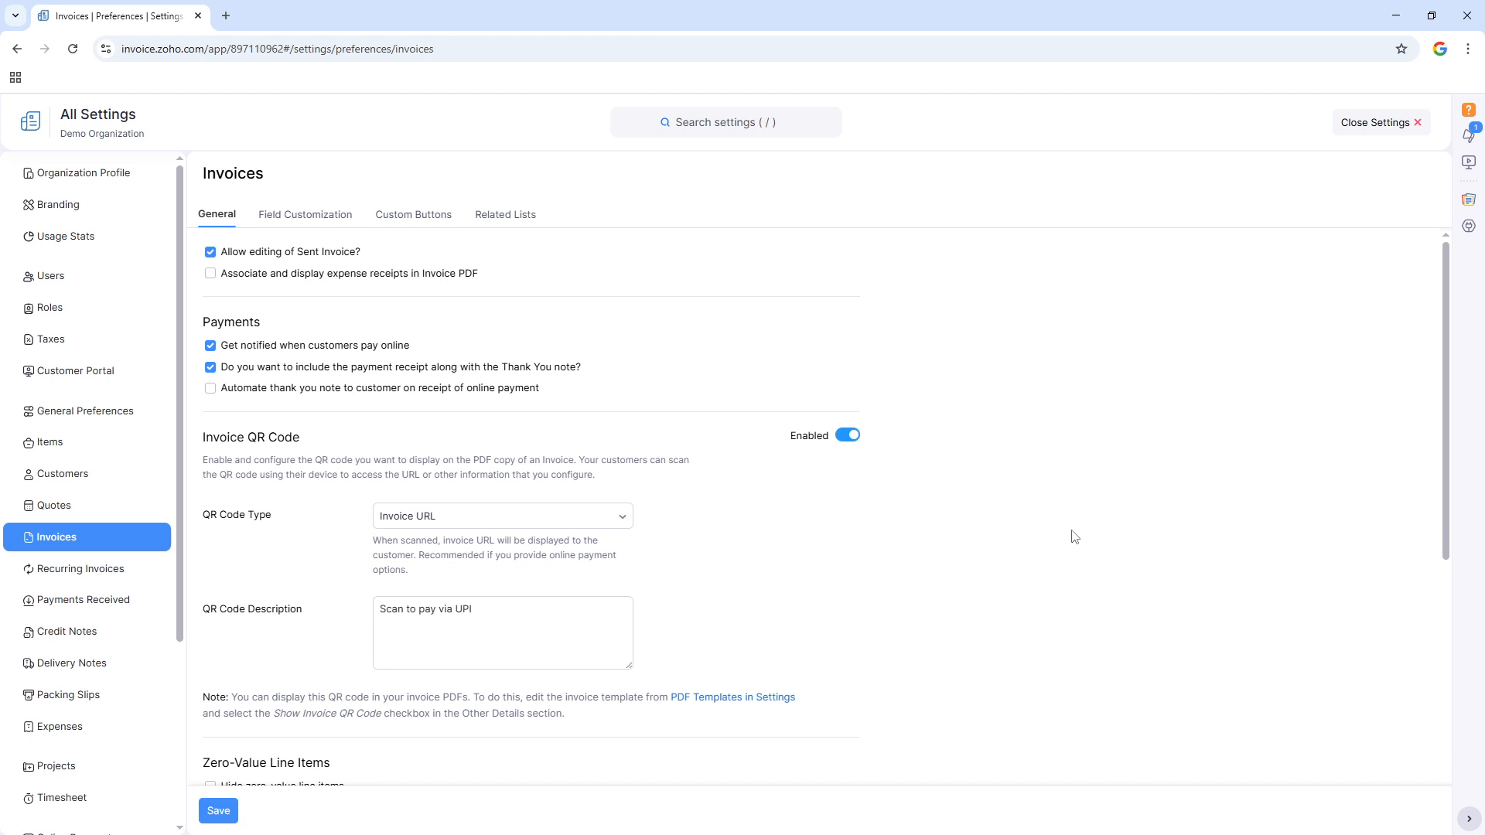
Step: Change the QR code type to Custom, configure its content as "Scan to pay via UPI", and save the invoice preferences
click(625, 524)
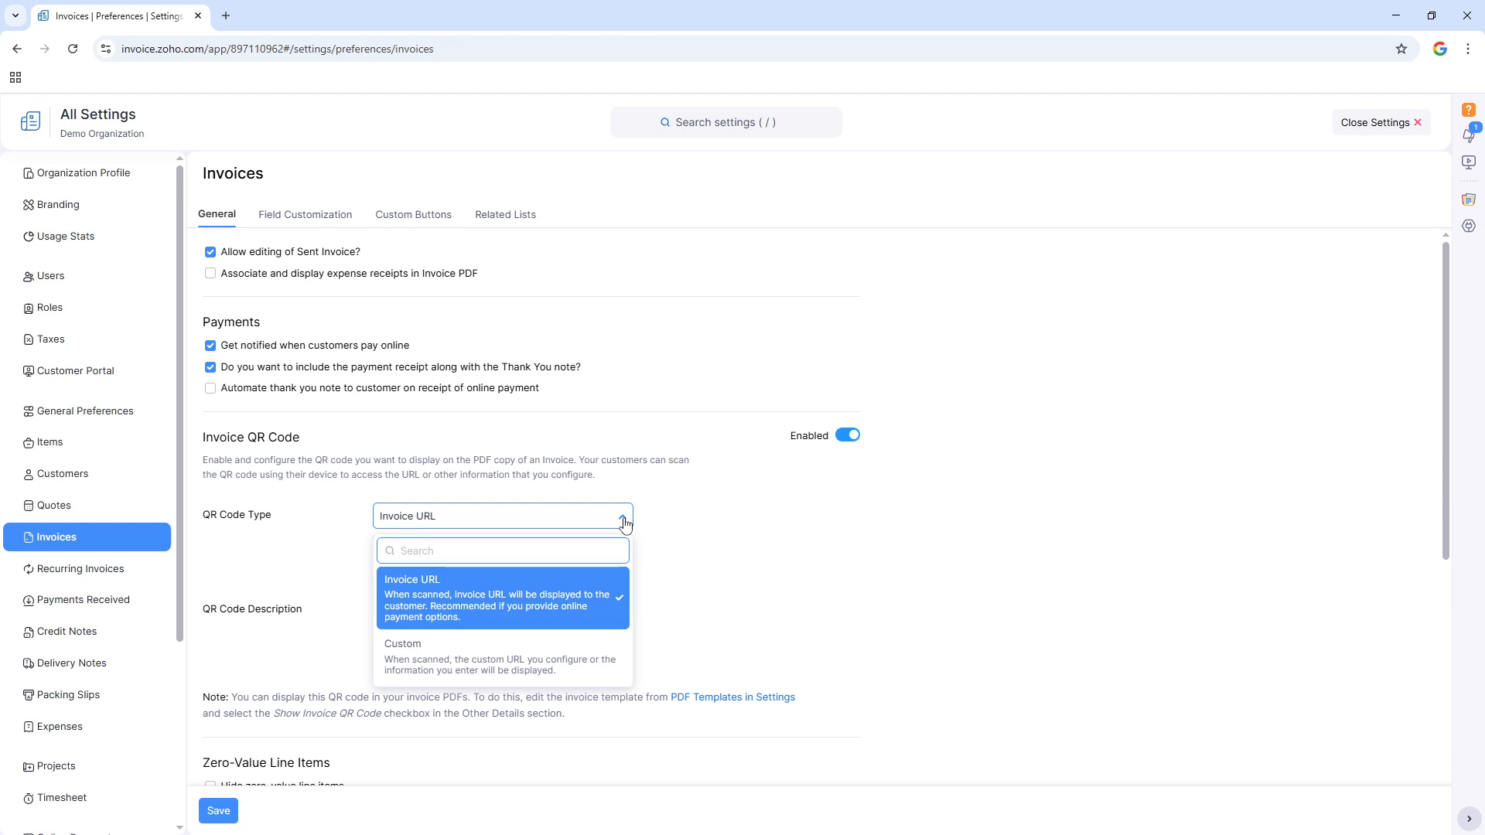
click(570, 640)
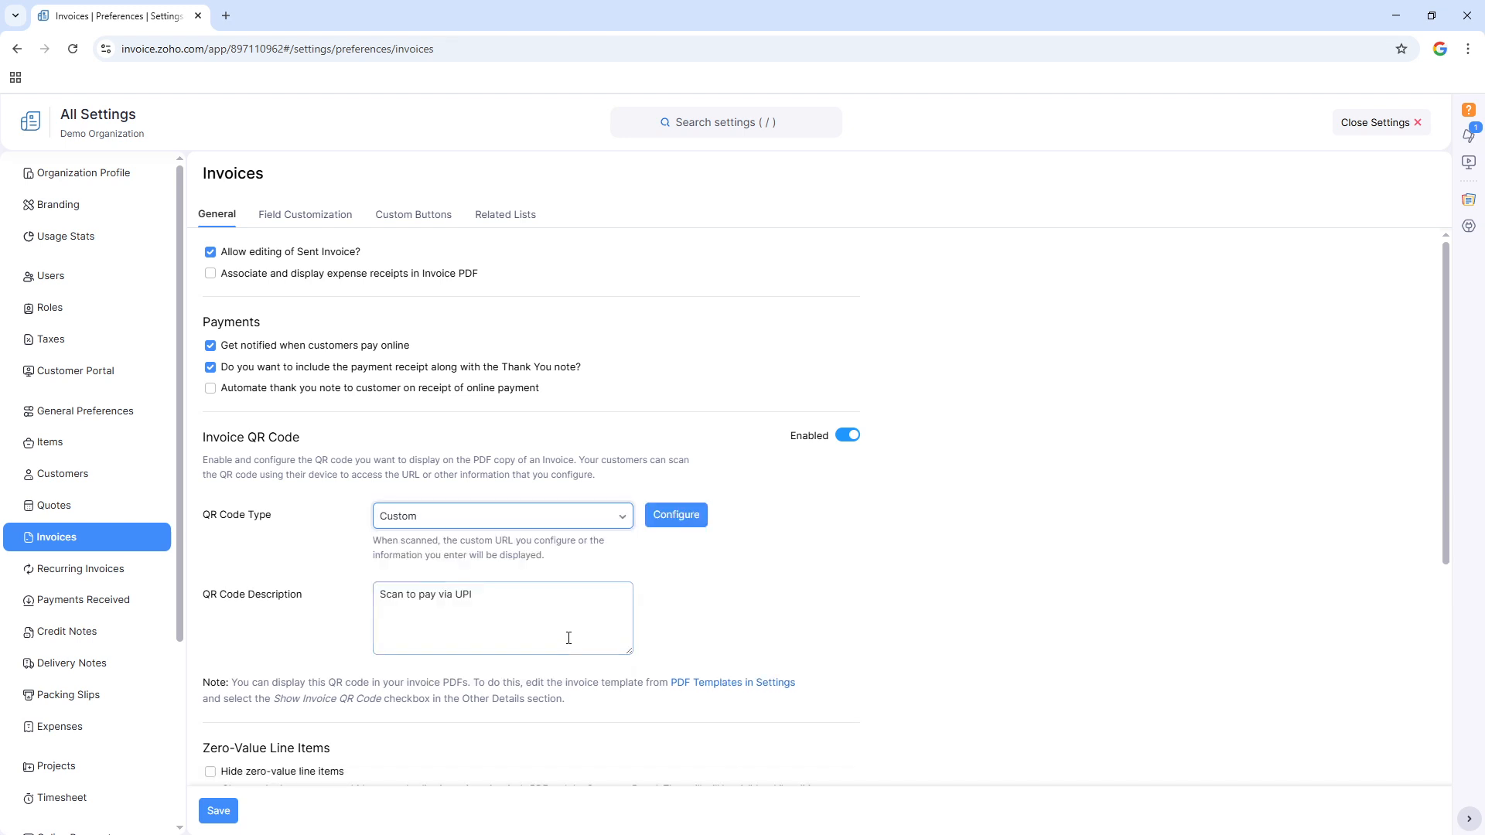
click(598, 598)
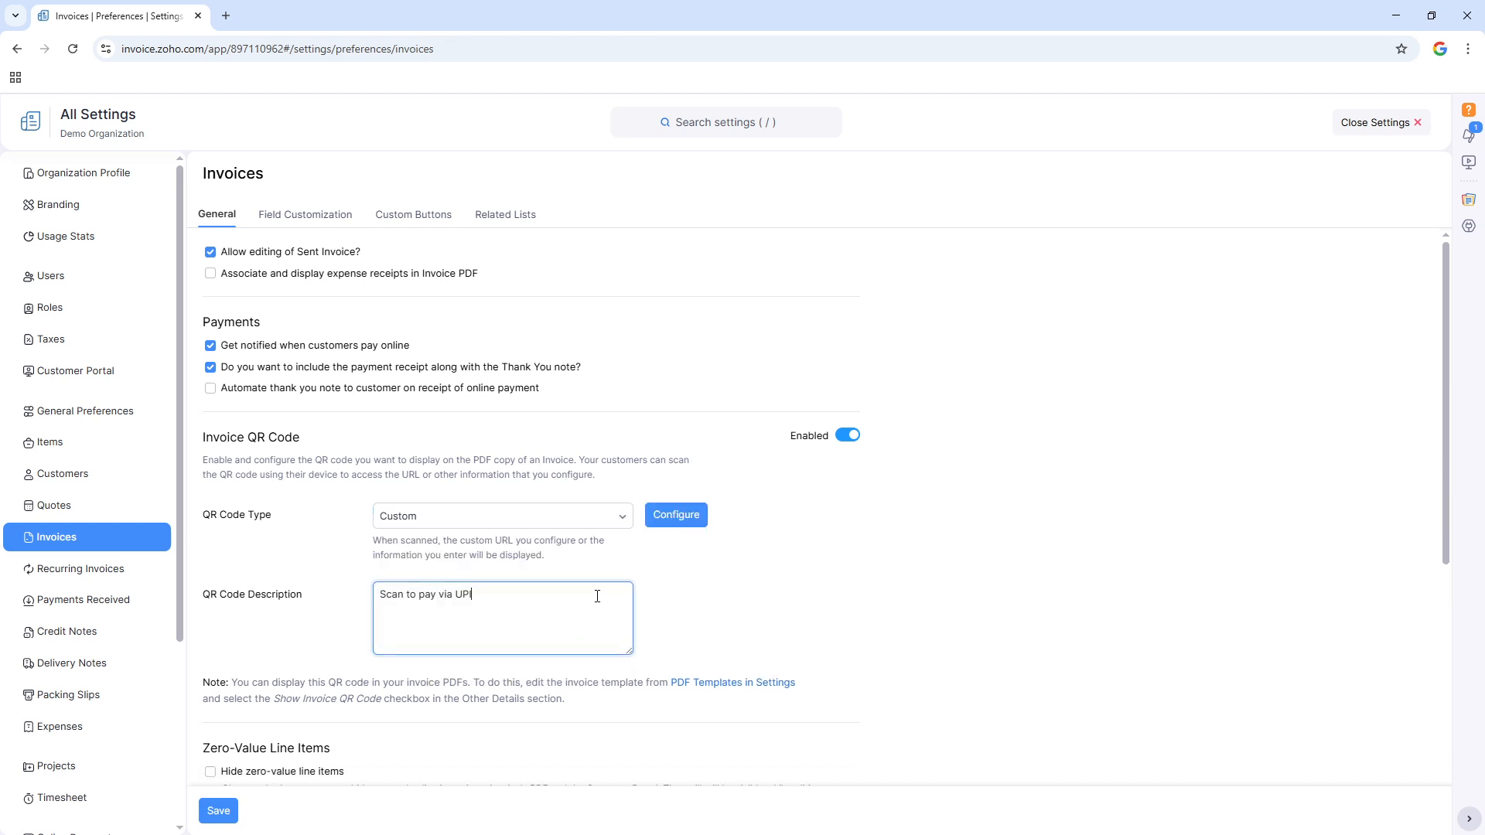
click(661, 526)
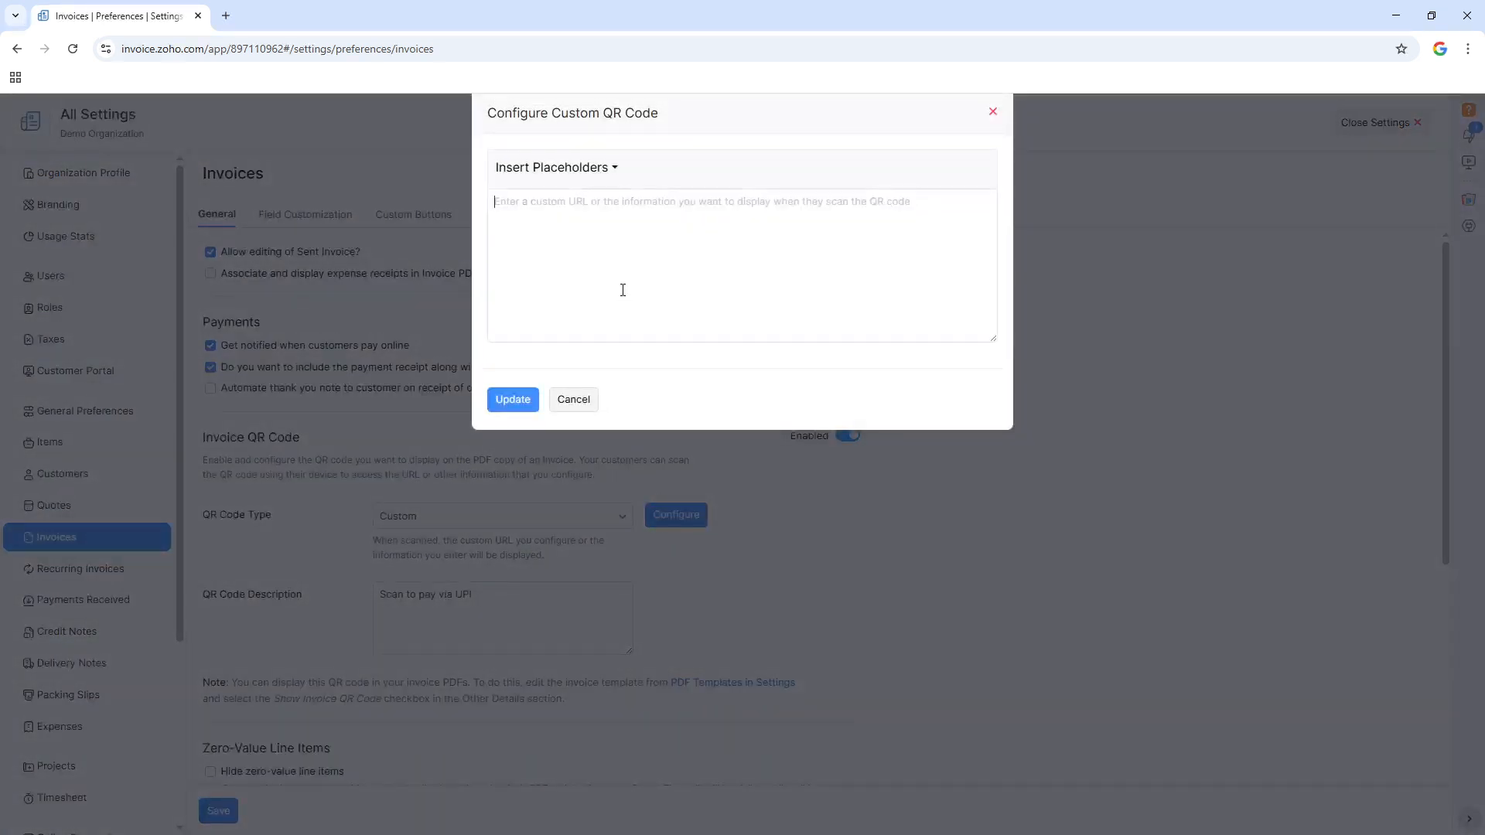
text(Scan to pay via UPI)
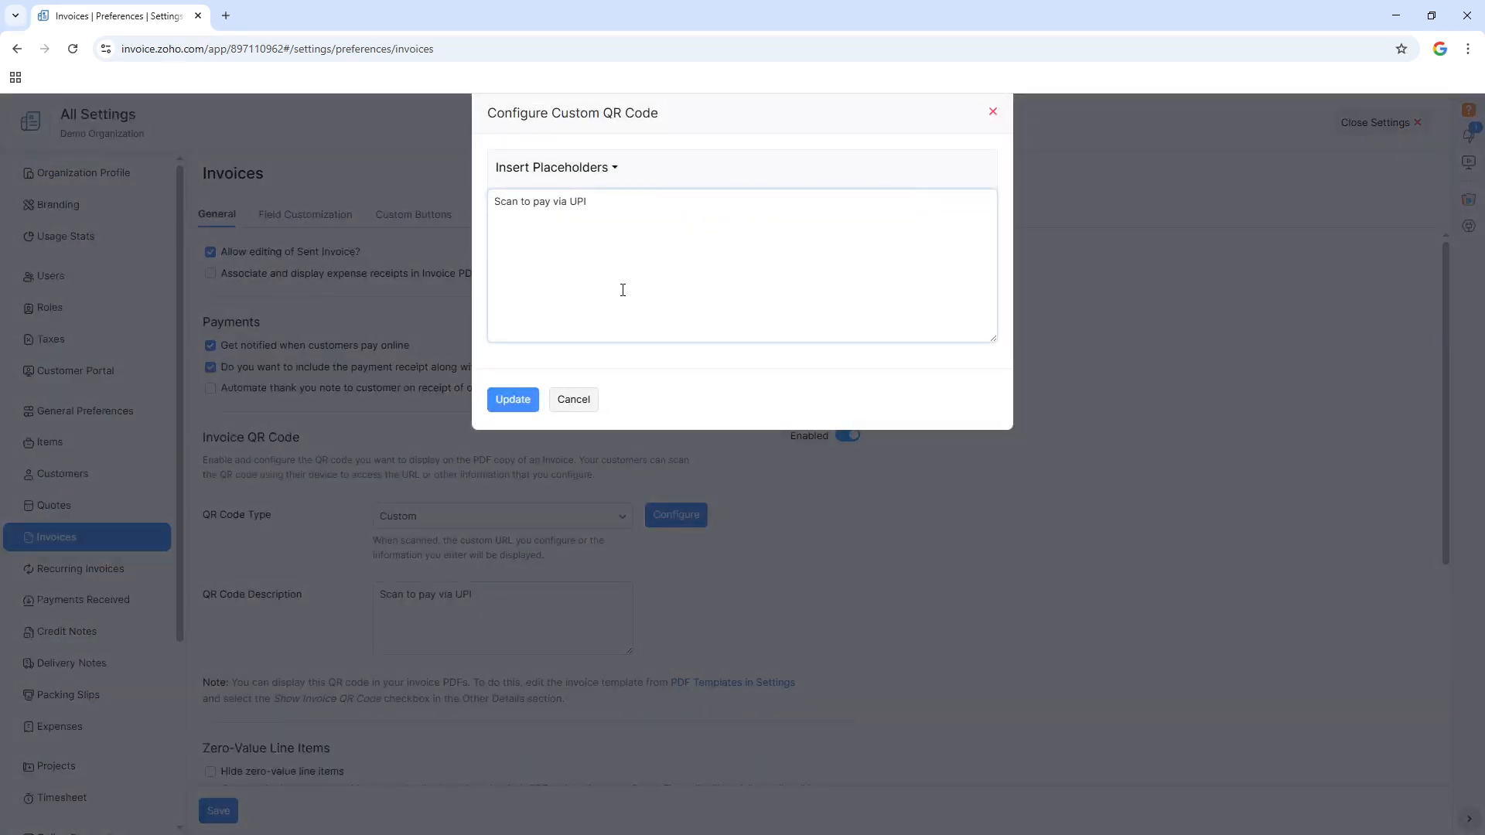
click(514, 401)
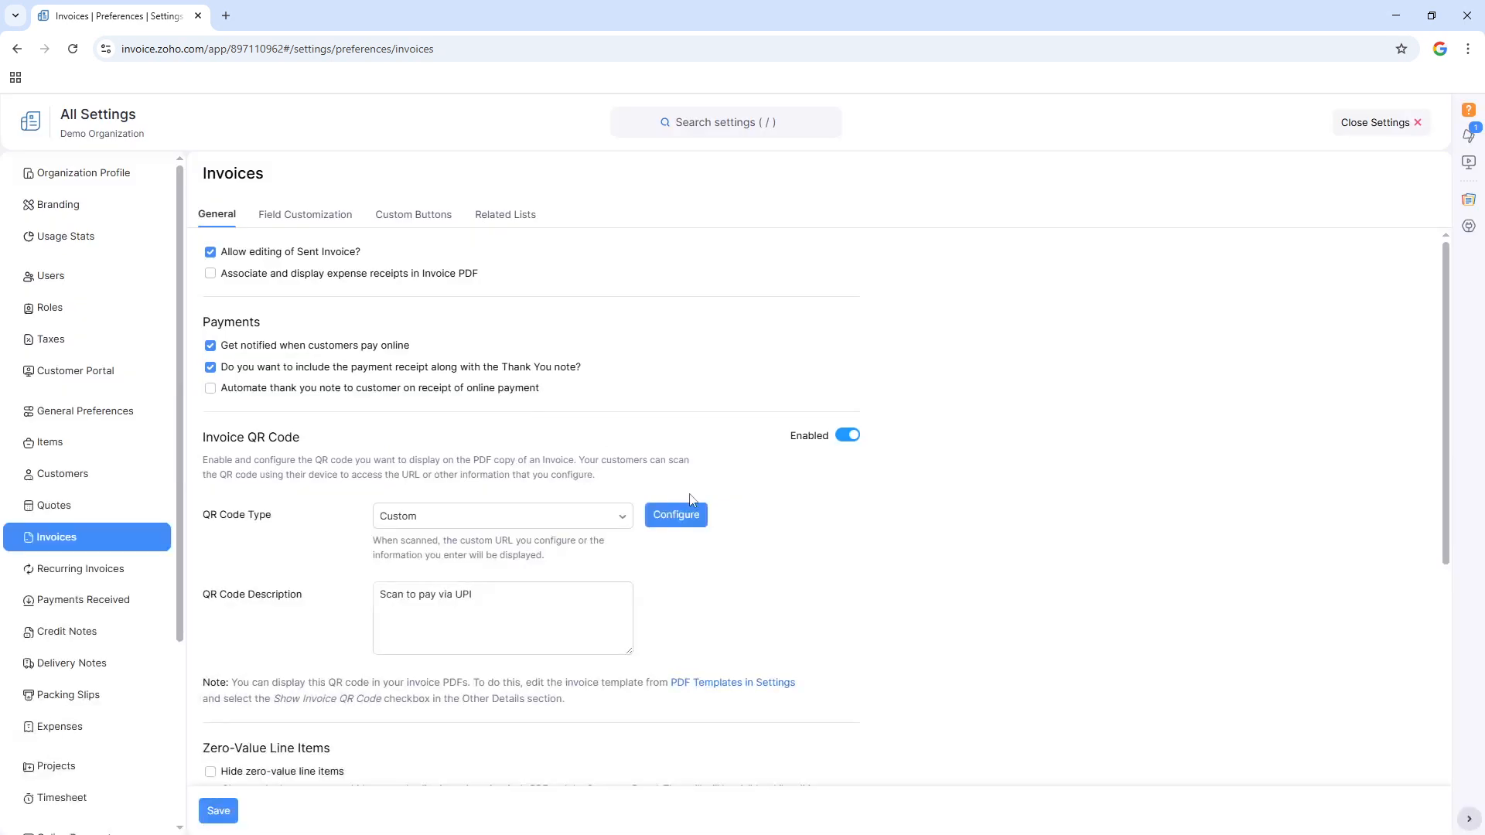
click(629, 586)
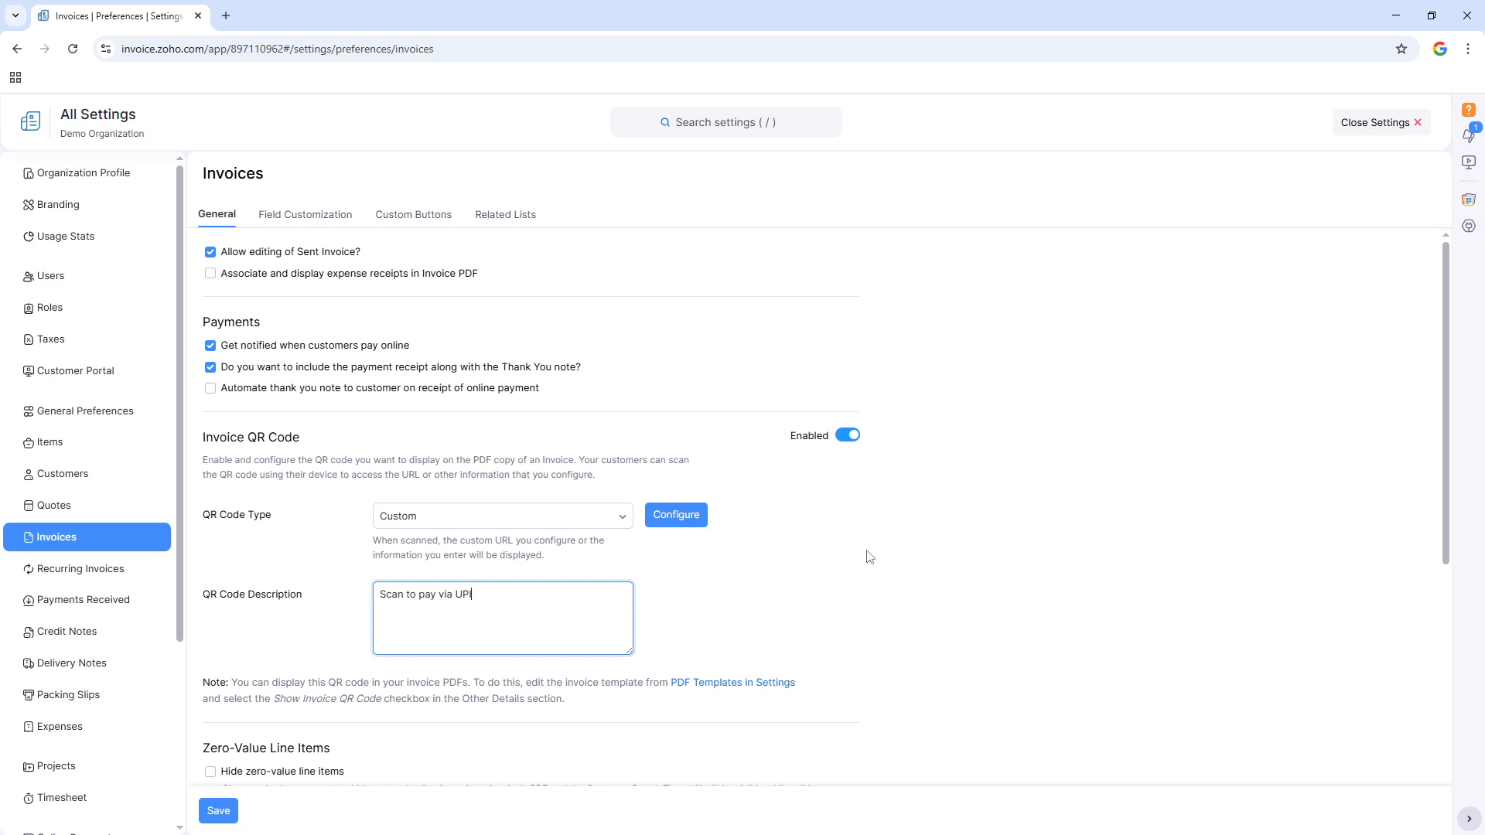
click(236, 808)
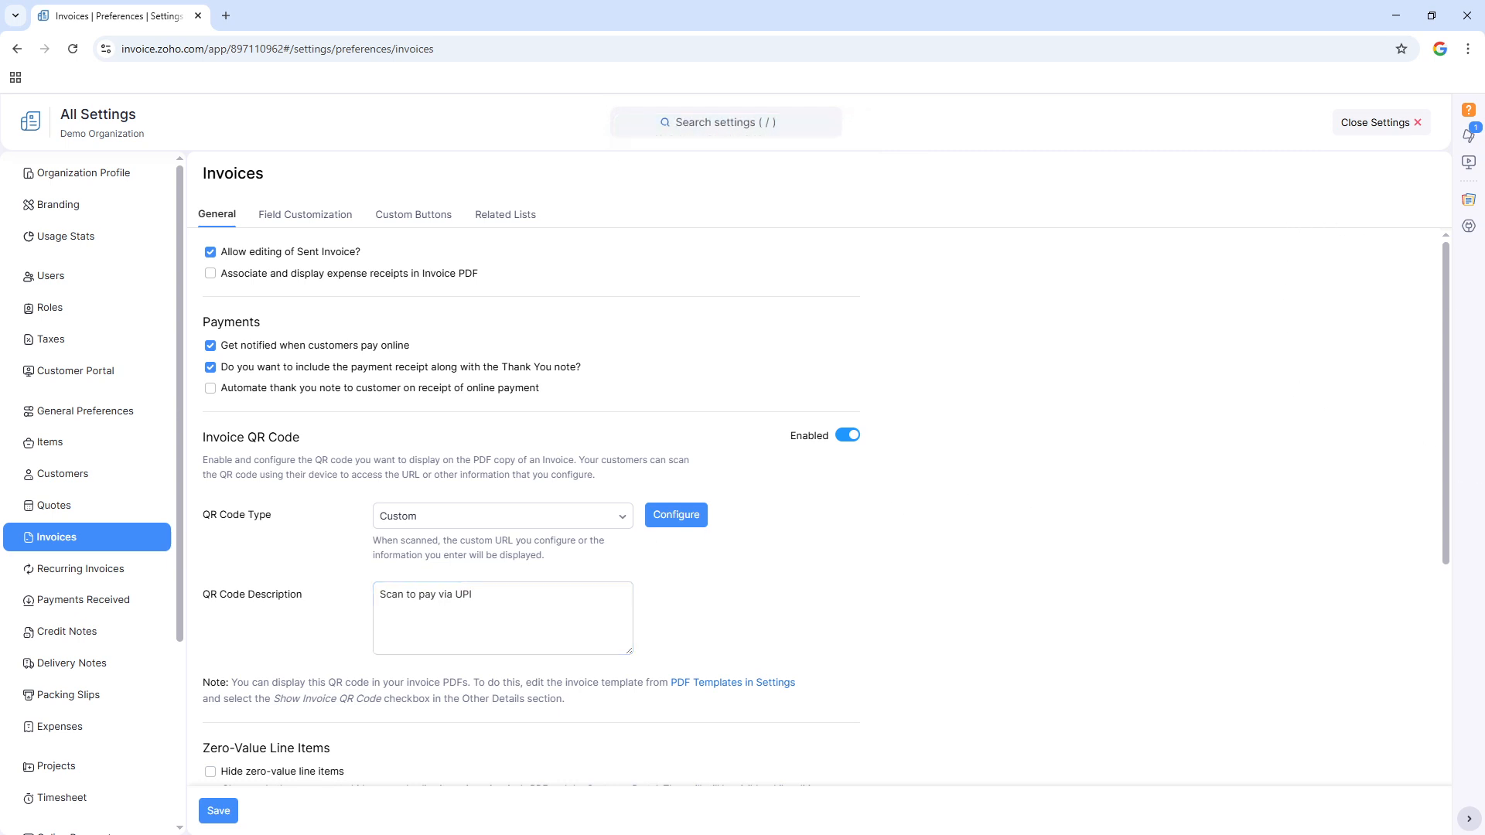
Step: Edit the Standard Template among the invoice PDF templates to show the invoice QR code, and save the template
click(1375, 128)
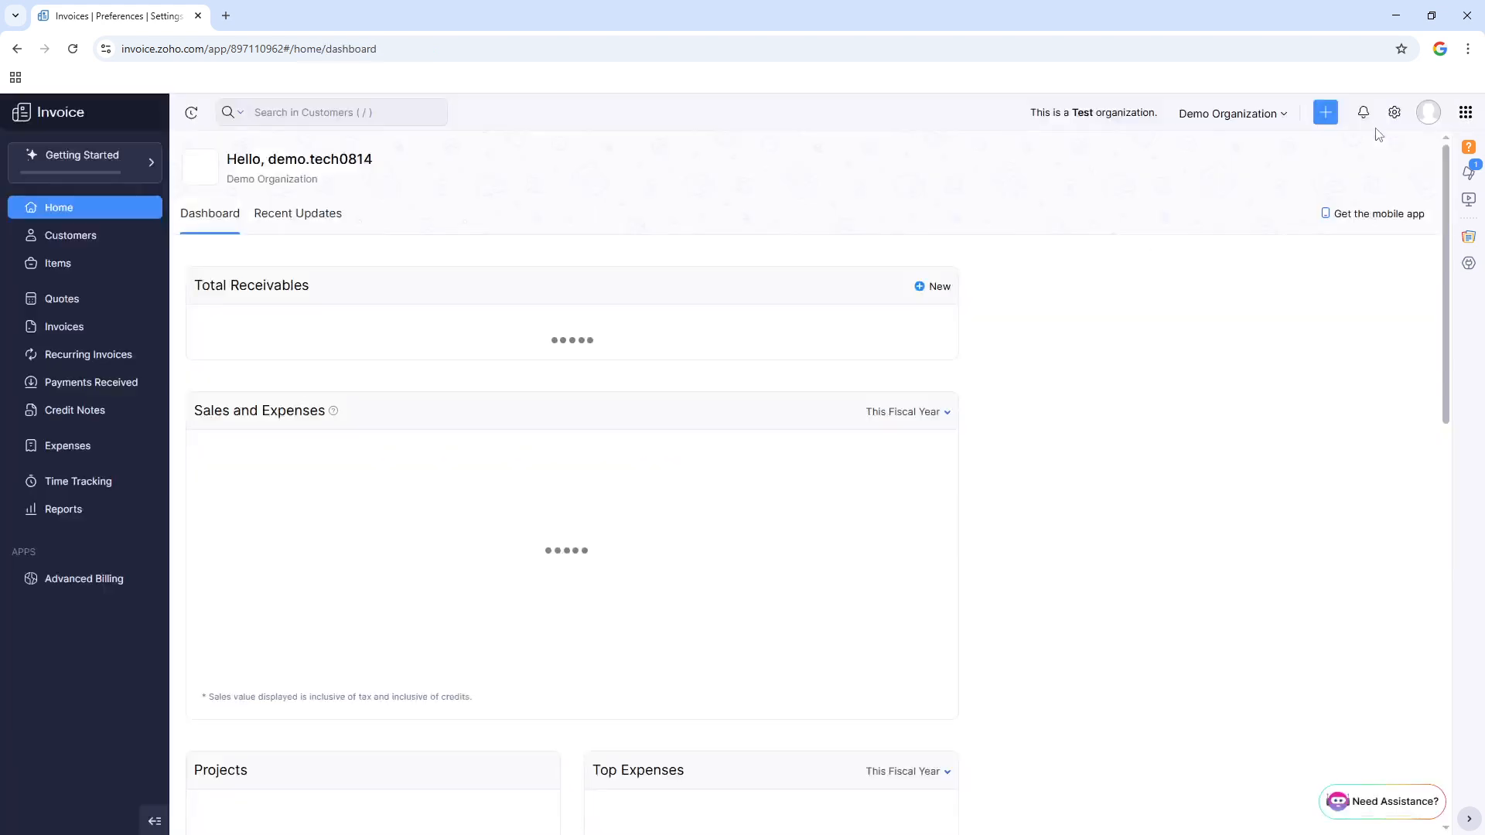
click(1395, 121)
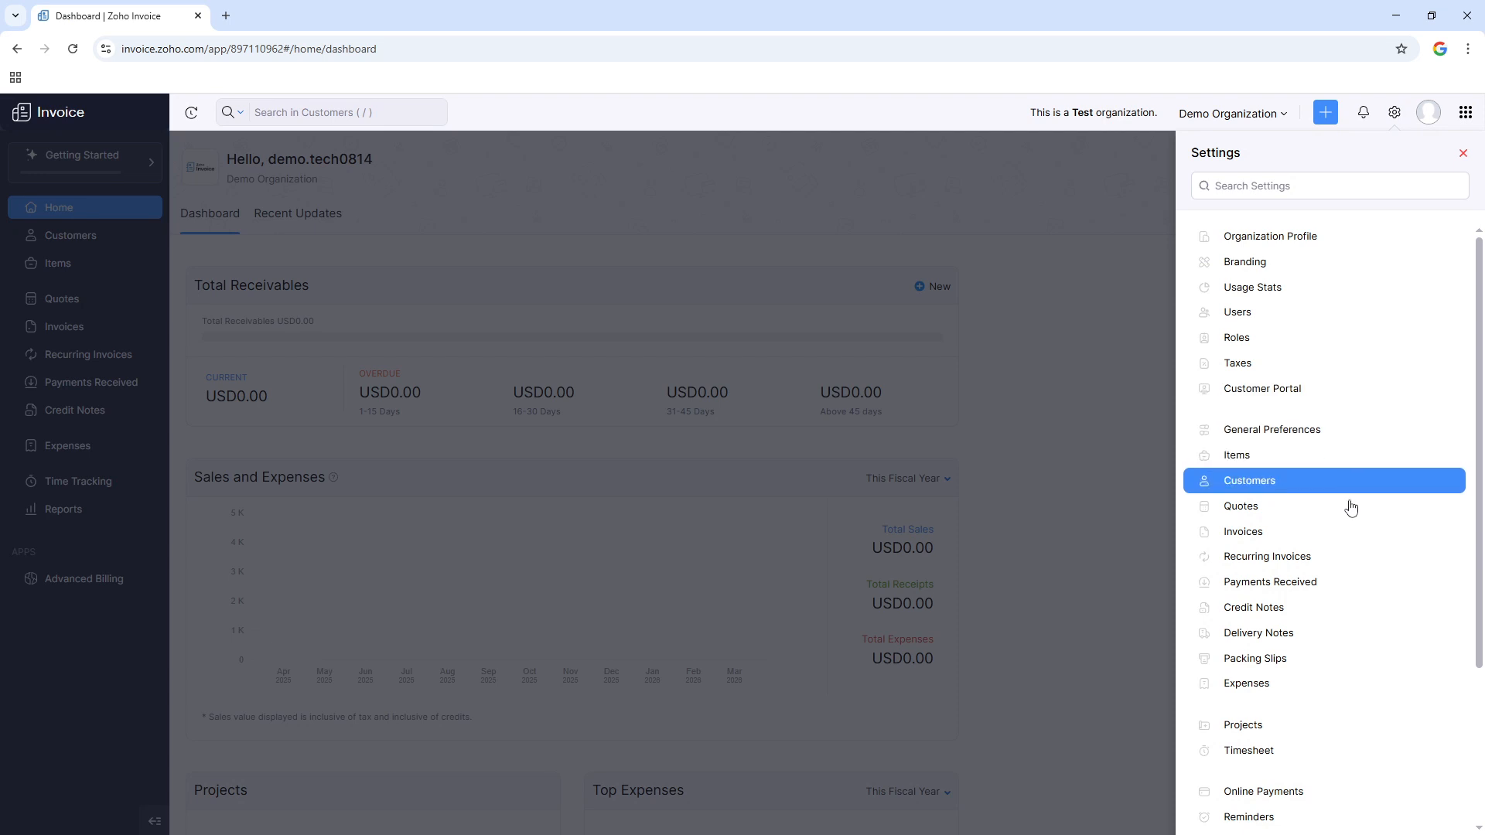
scroll(1352, 519, down, 2)
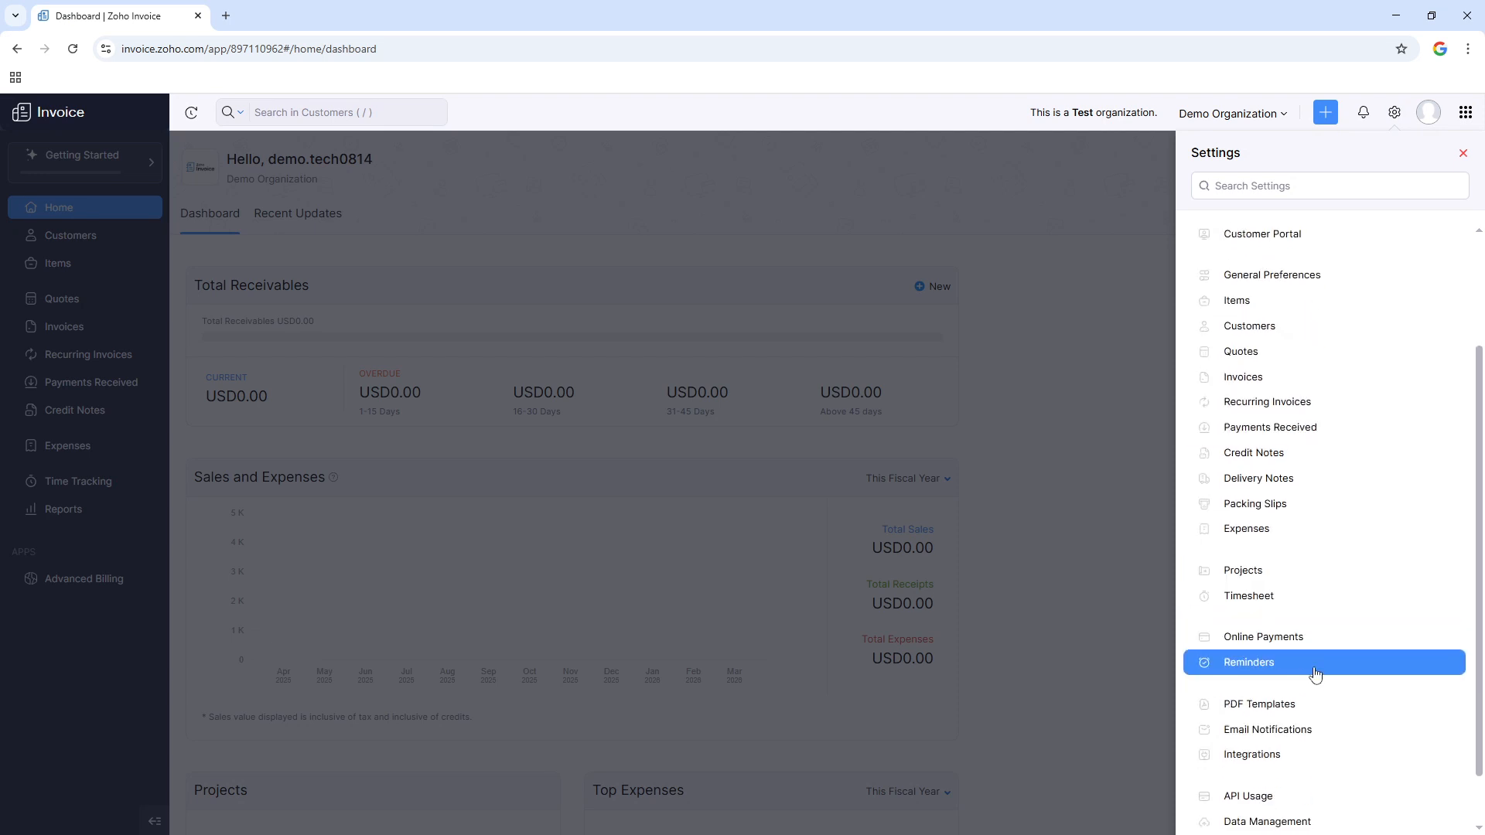
click(1302, 704)
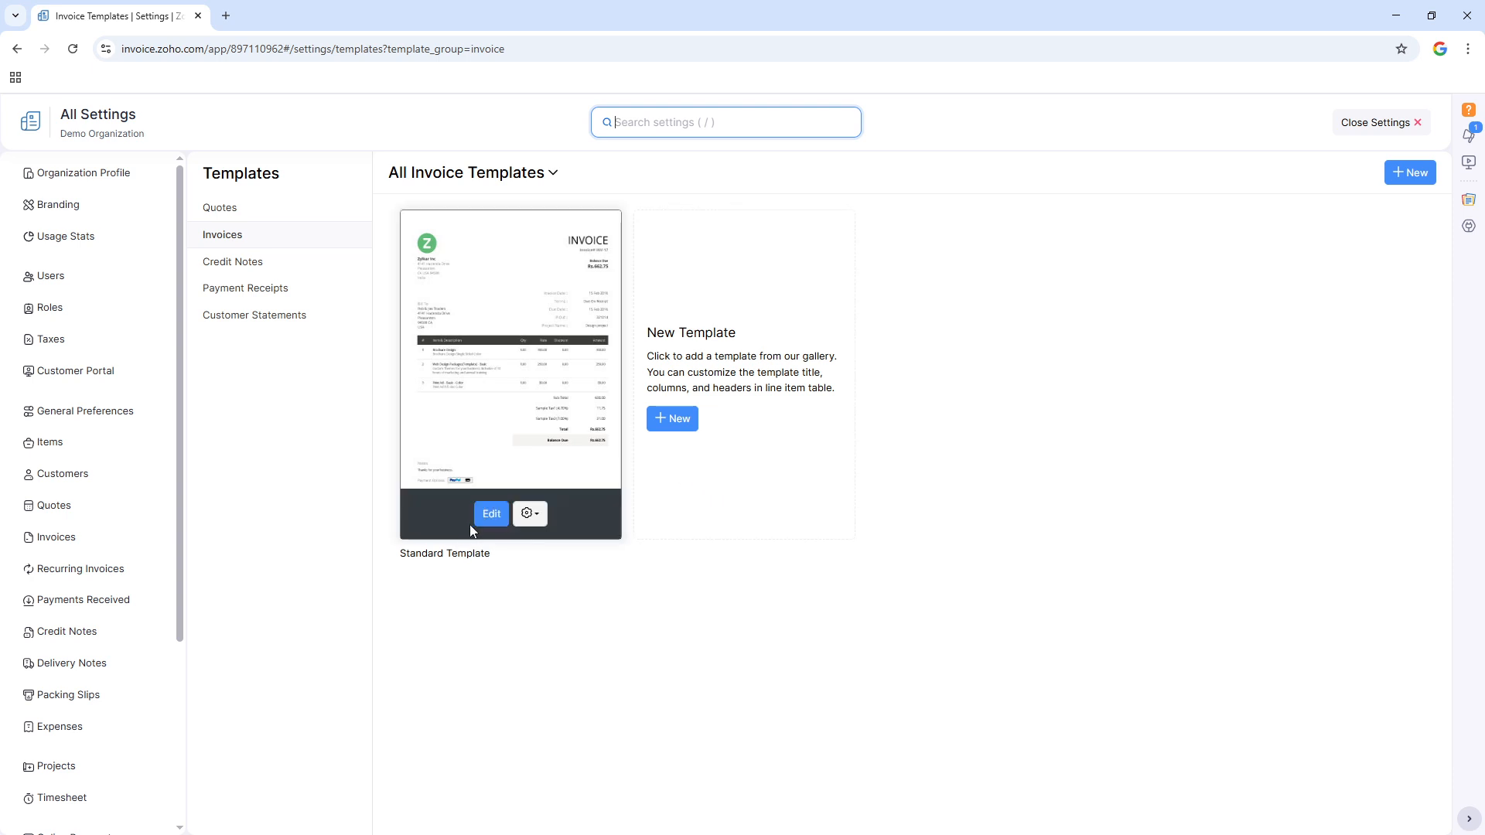
click(490, 517)
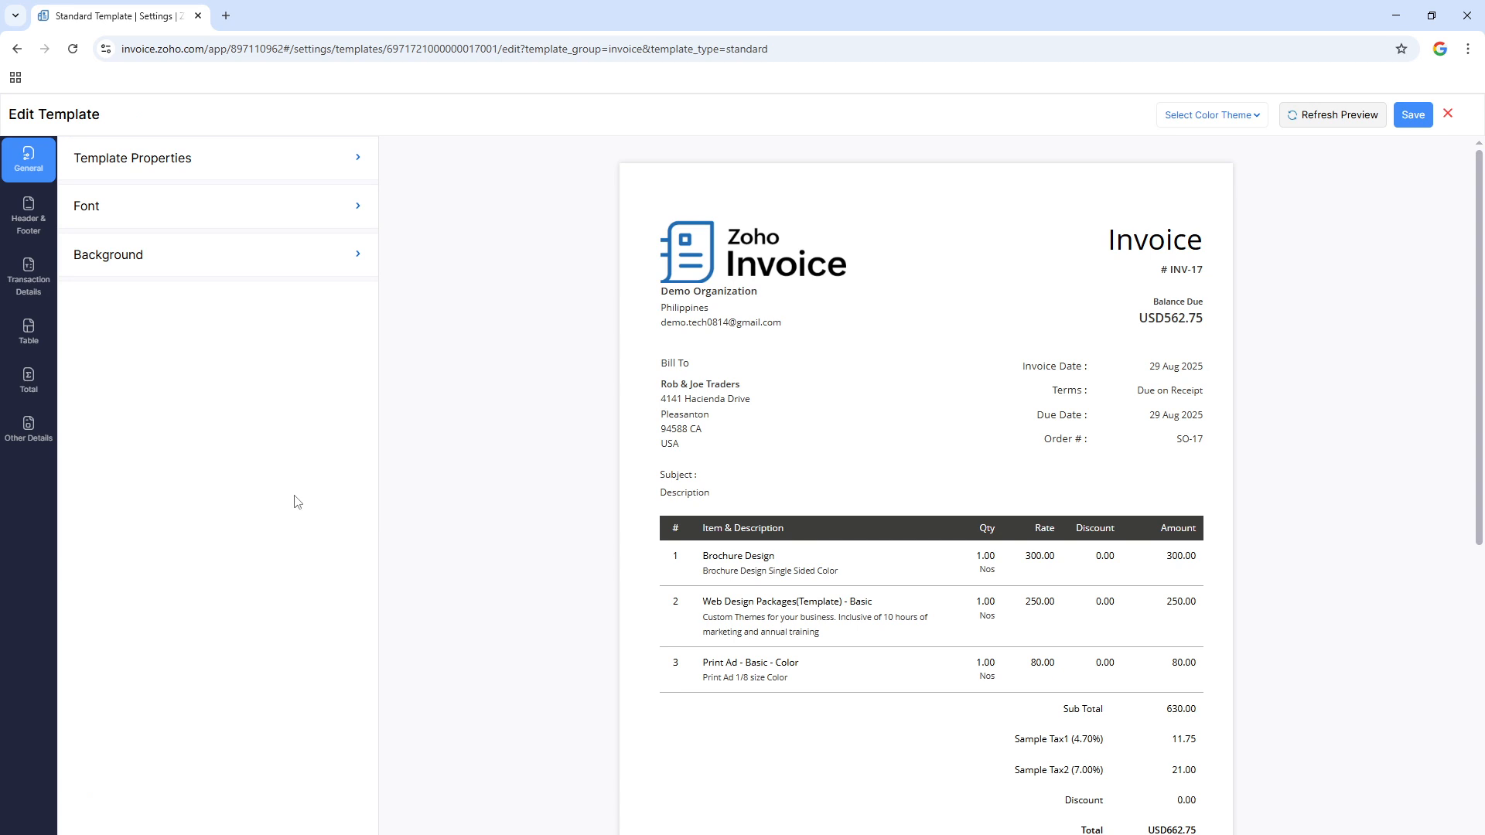
click(34, 438)
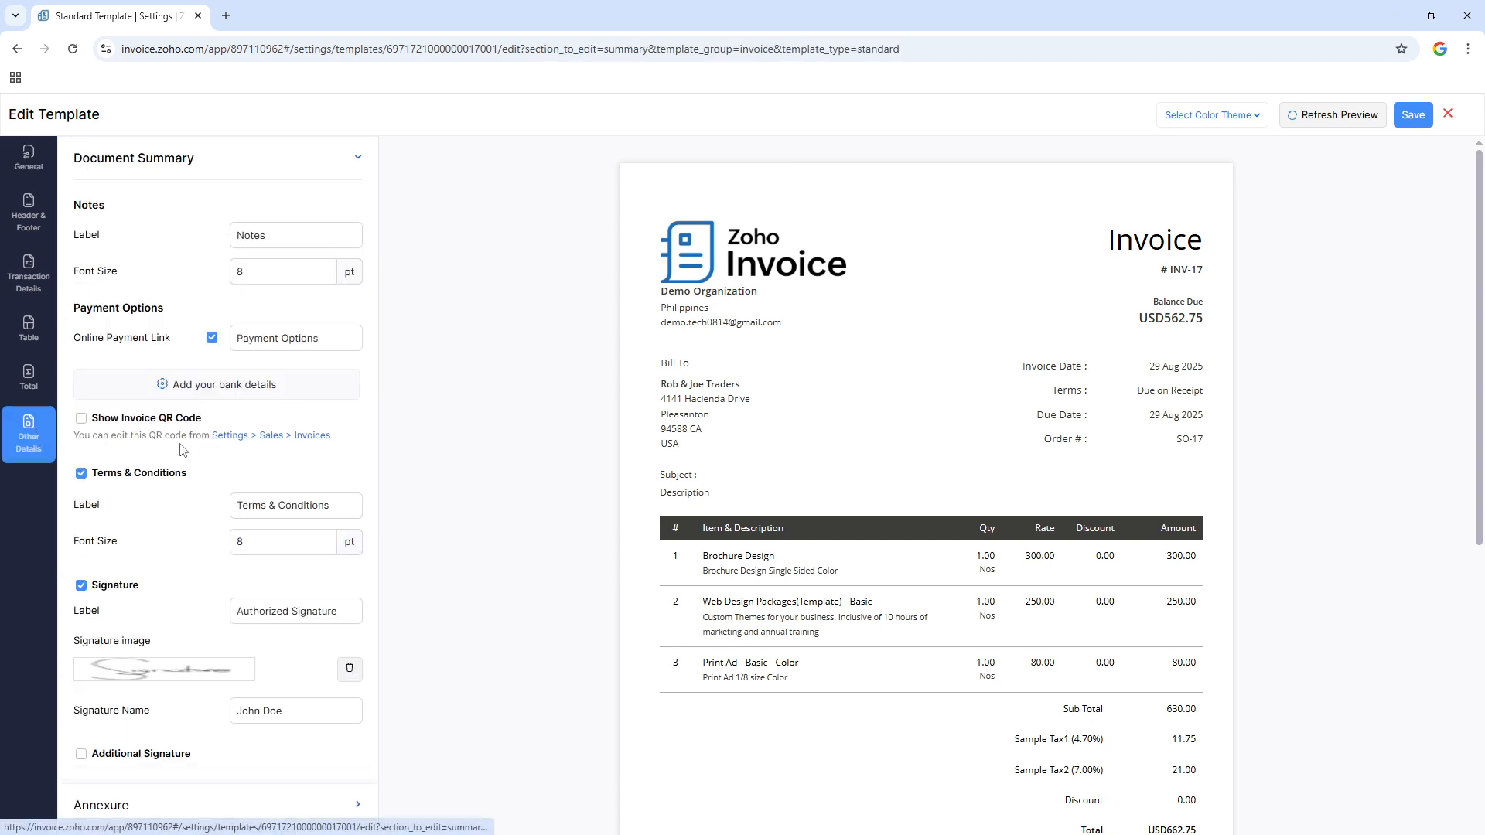
click(337, 508)
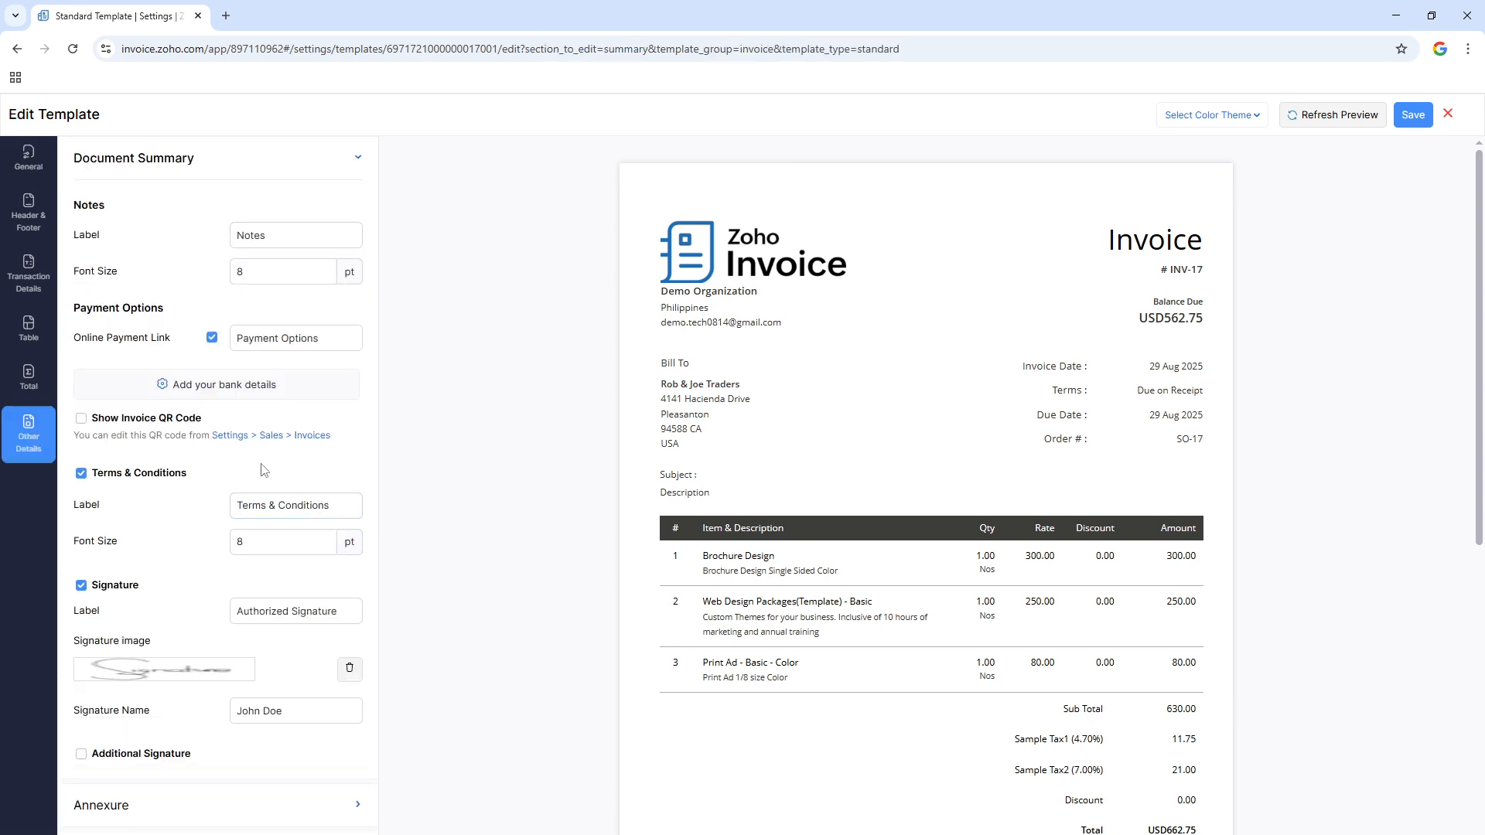
click(83, 423)
click(1410, 119)
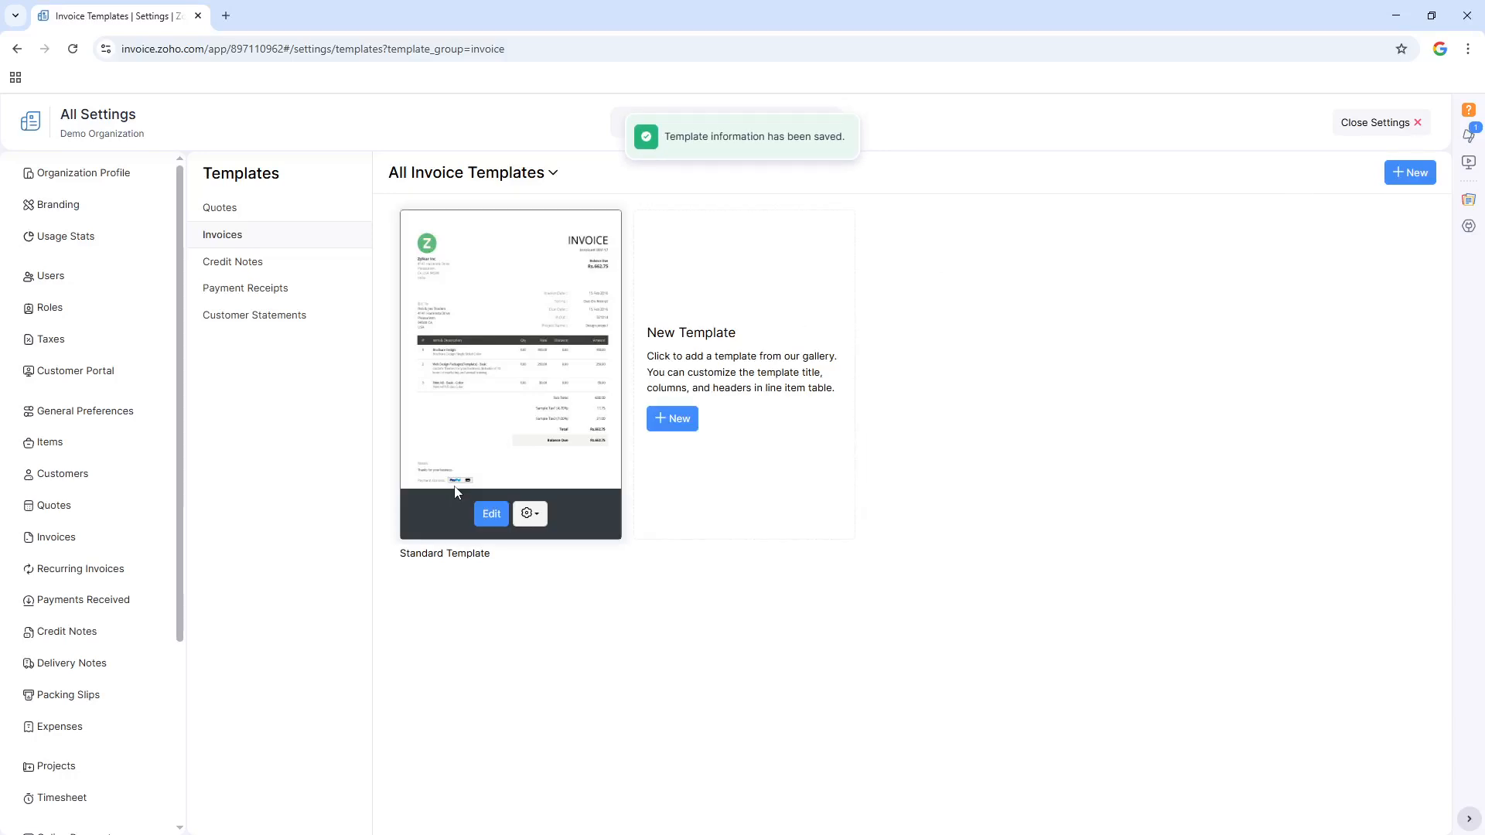
Step: Reopen the Standard Template for editing and check the QR code section in the invoice preview
click(492, 513)
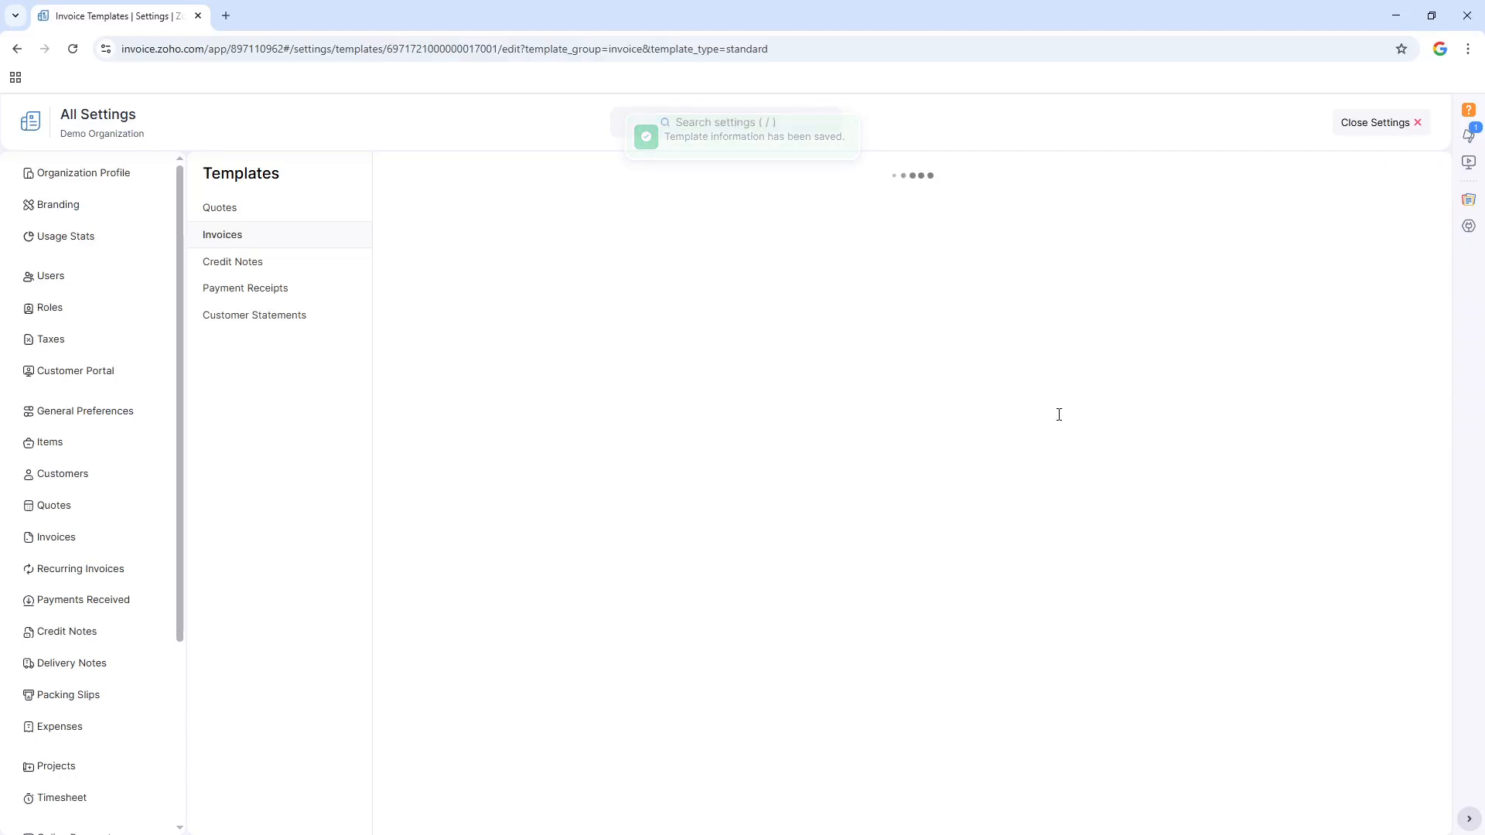
scroll(1058, 420, down, 5)
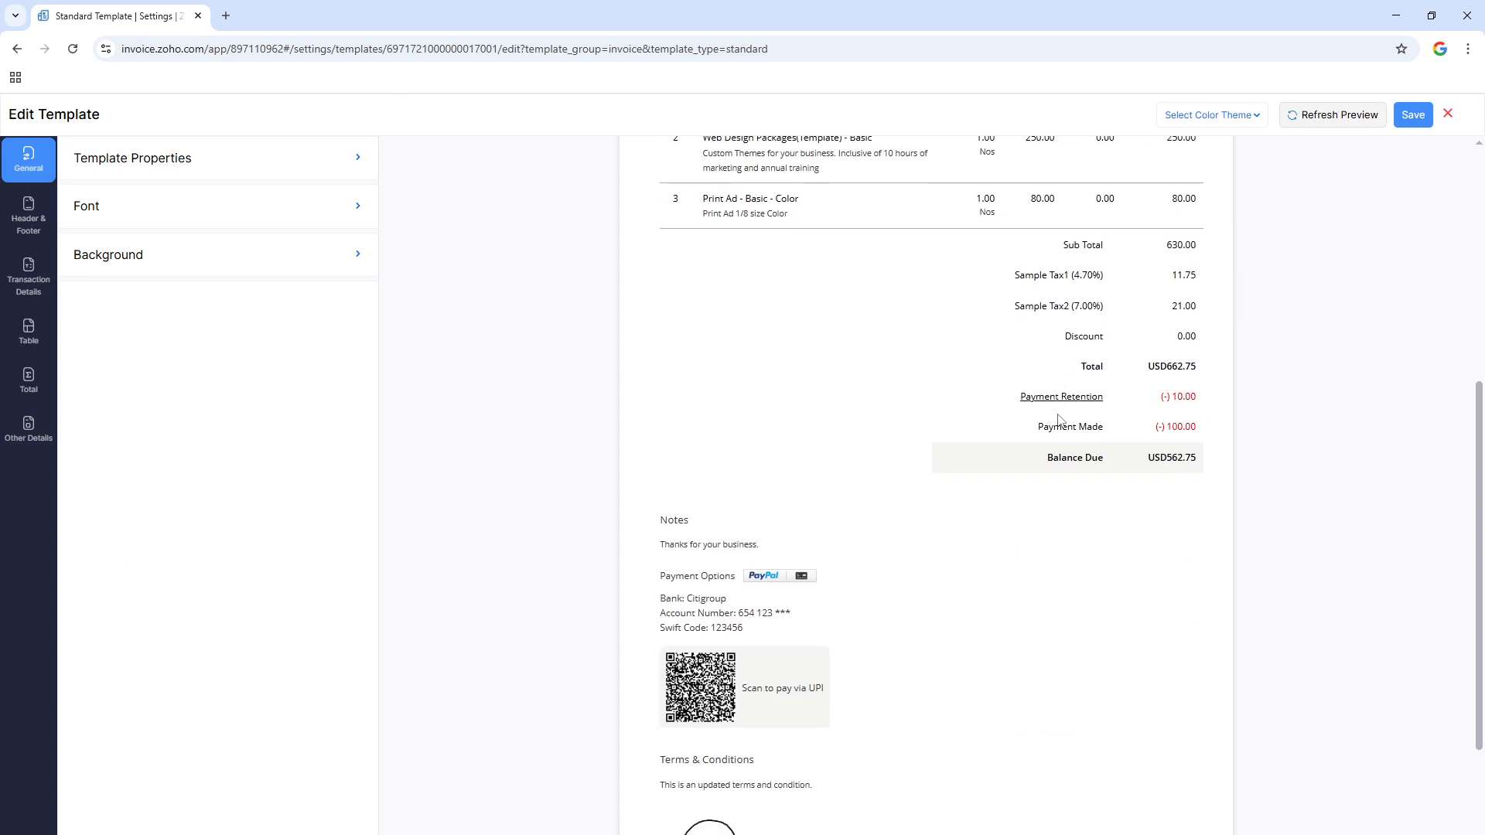